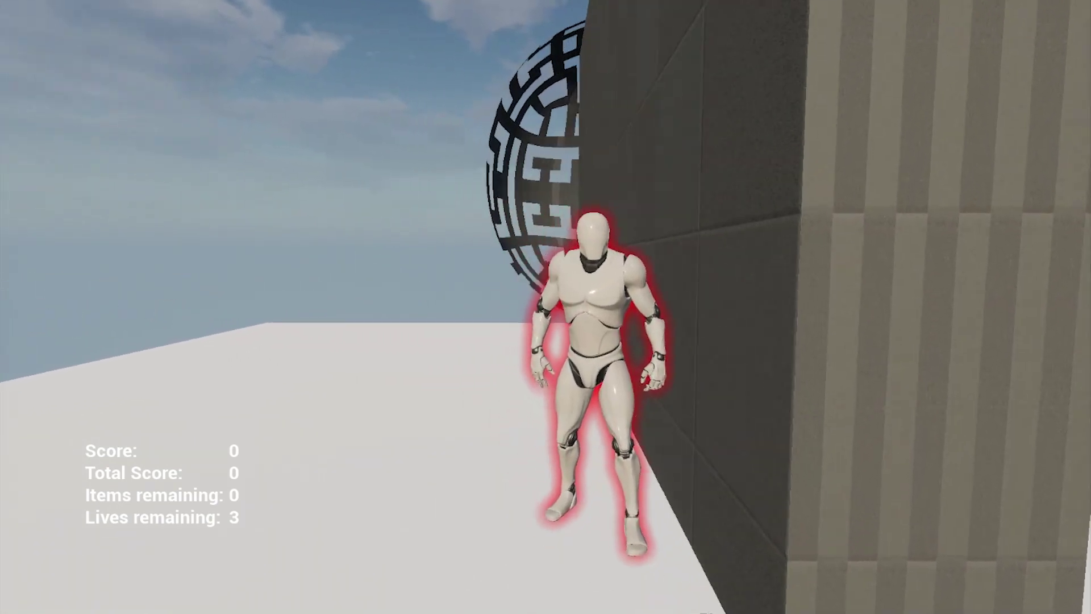
key("w")
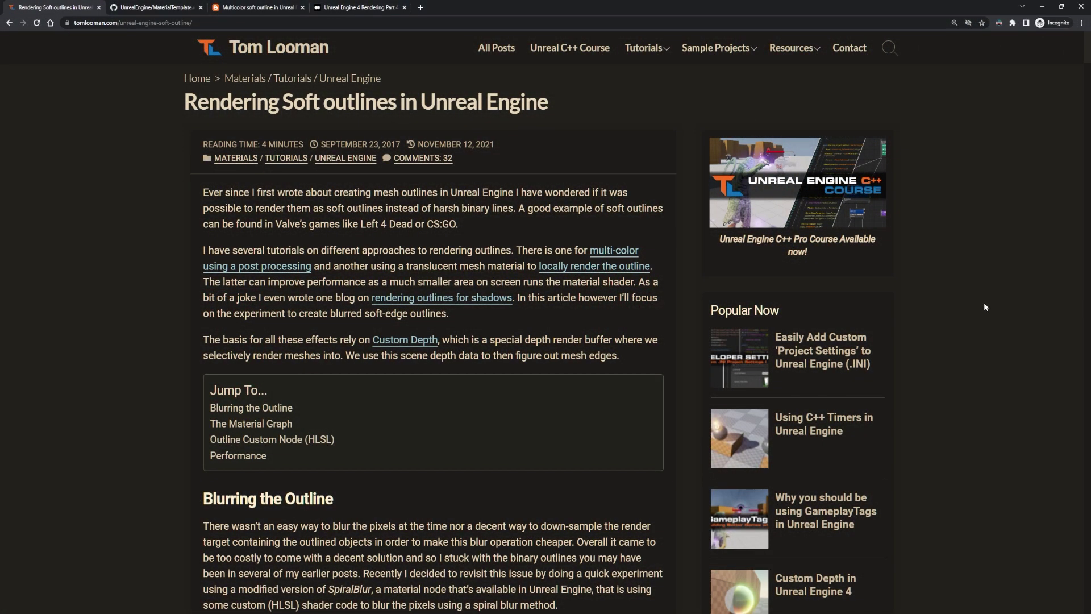
Step: Read the soft outlines article through its outline images, material graph and Outline Custom Node HLSL code
scroll(985, 307, "down", 7)
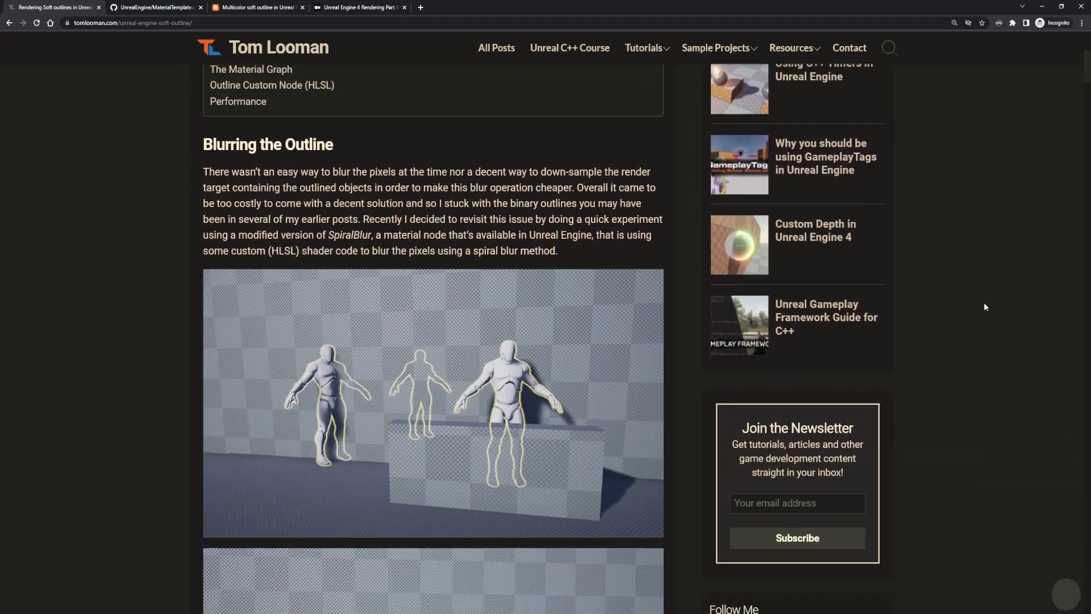
scroll(986, 307, "down", 2)
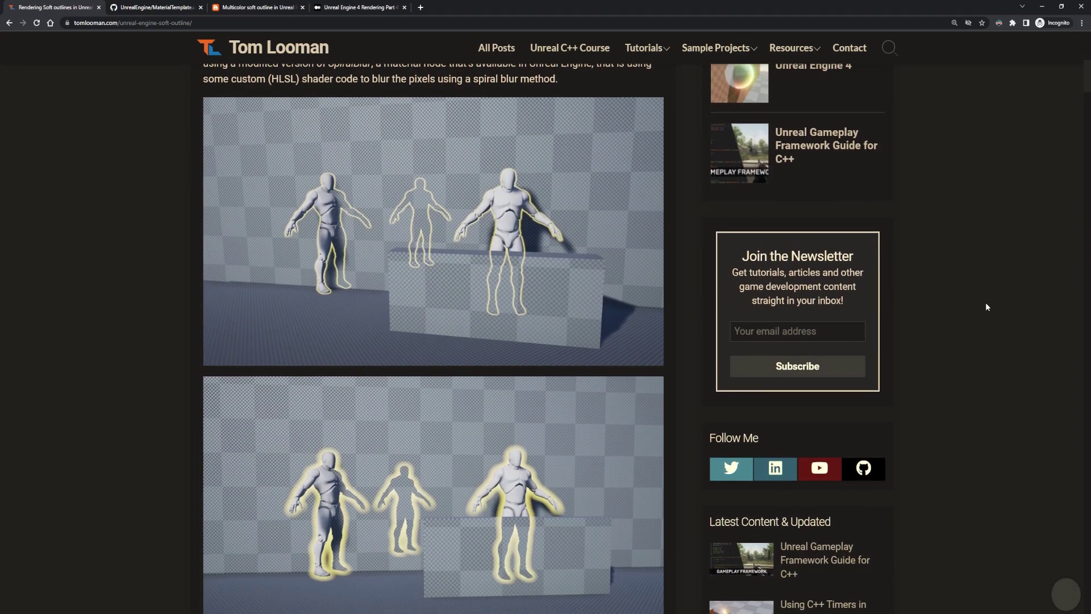
scroll(987, 307, "down", 10)
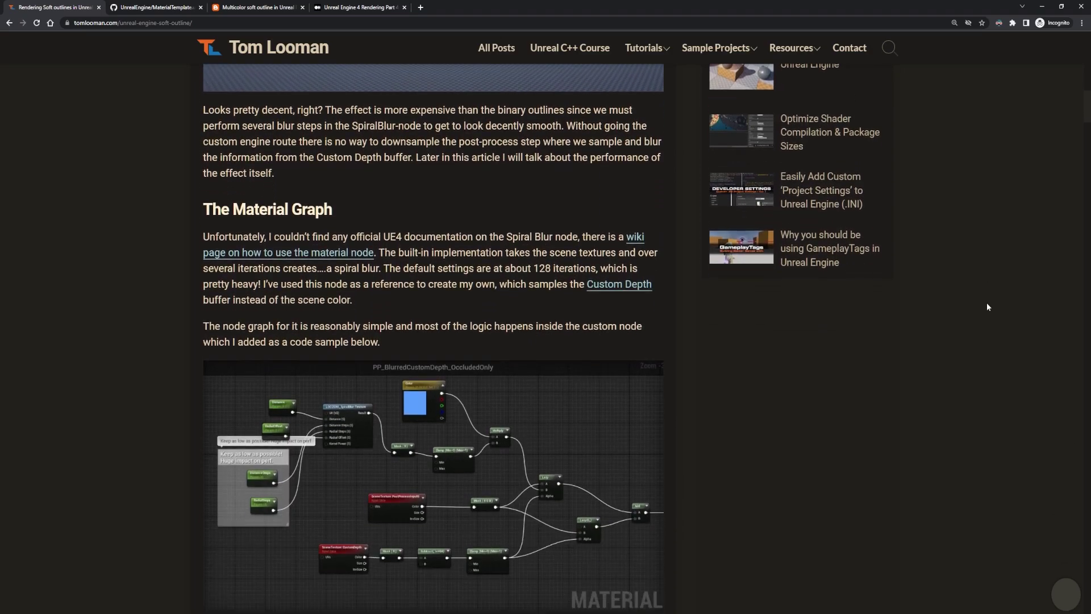
scroll(988, 307, "down", 5)
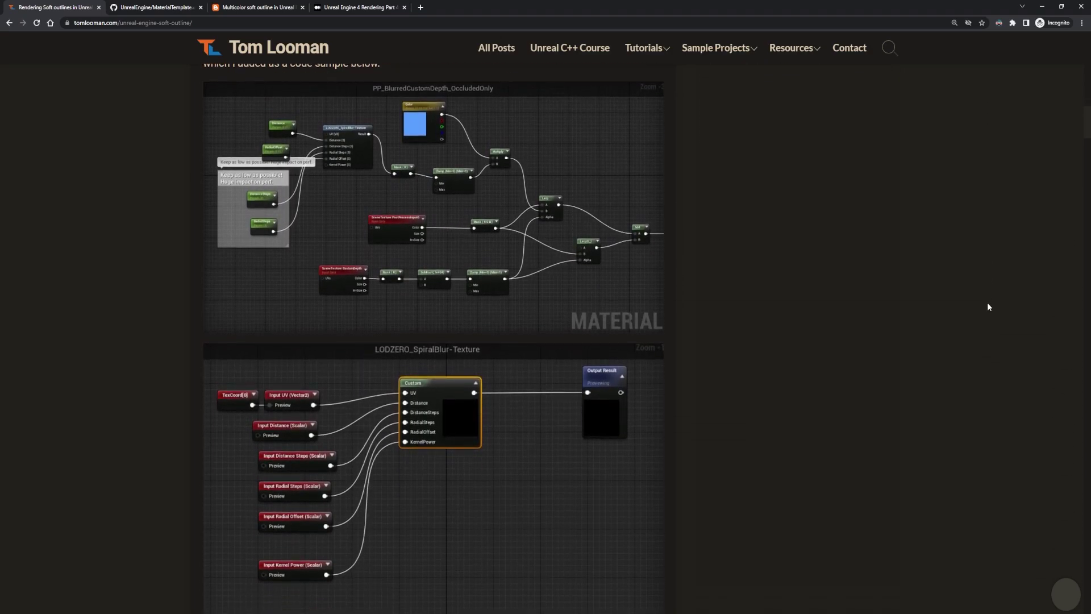
scroll(991, 296, "down", 6)
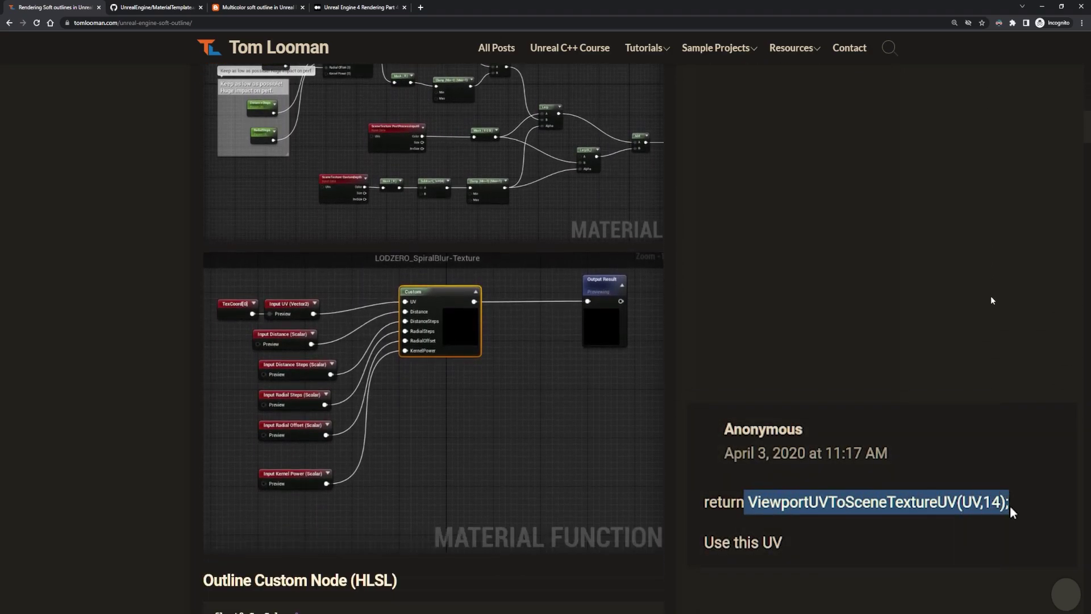
scroll(994, 300, "down", 5)
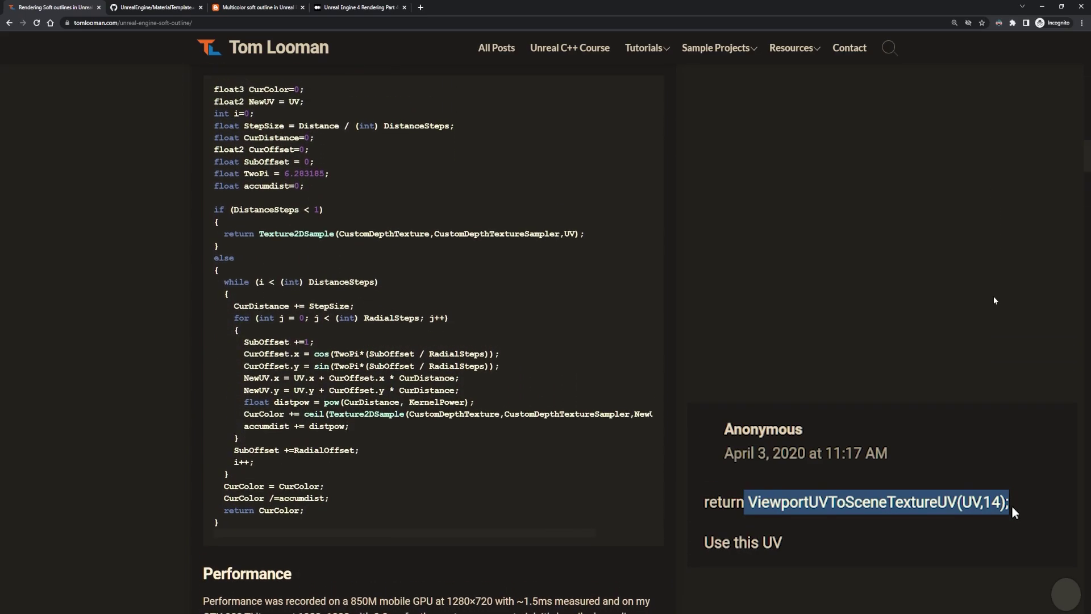
left_click_drag(512, 538, 463, 528)
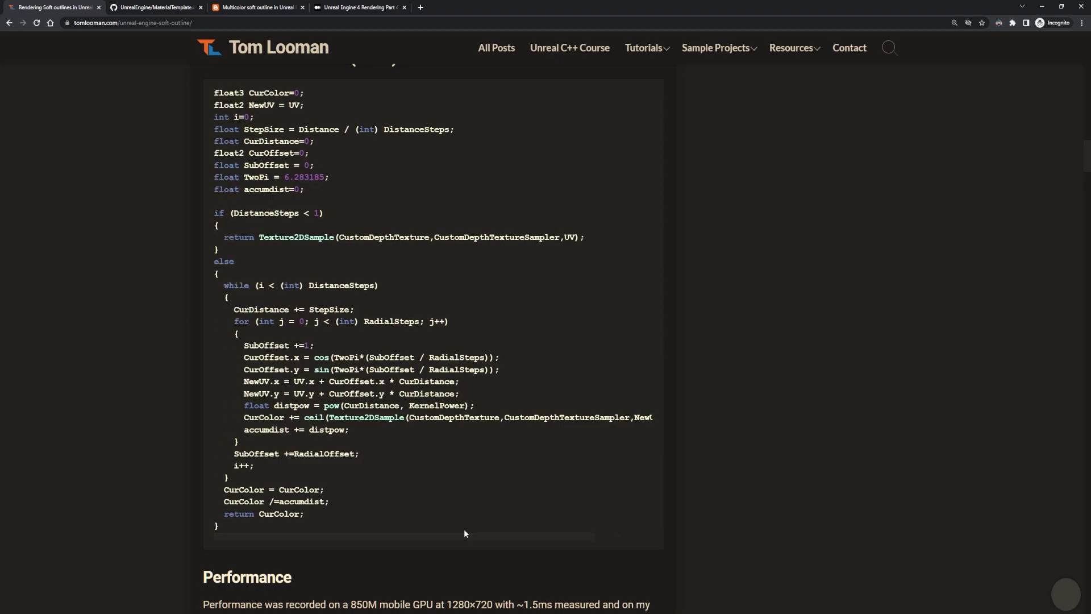
left_click_drag(1086, 168, 1087, 191)
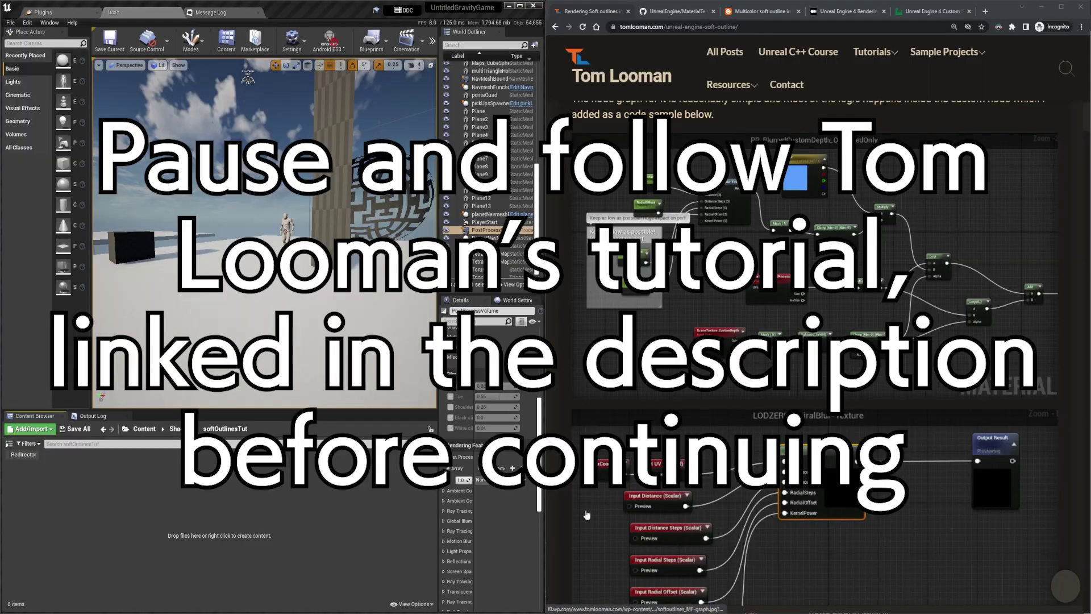
Step: Create a new material named M_SoftOutlines in the softOutlinesTut folder
right_click(178, 515)
left_click(223, 330)
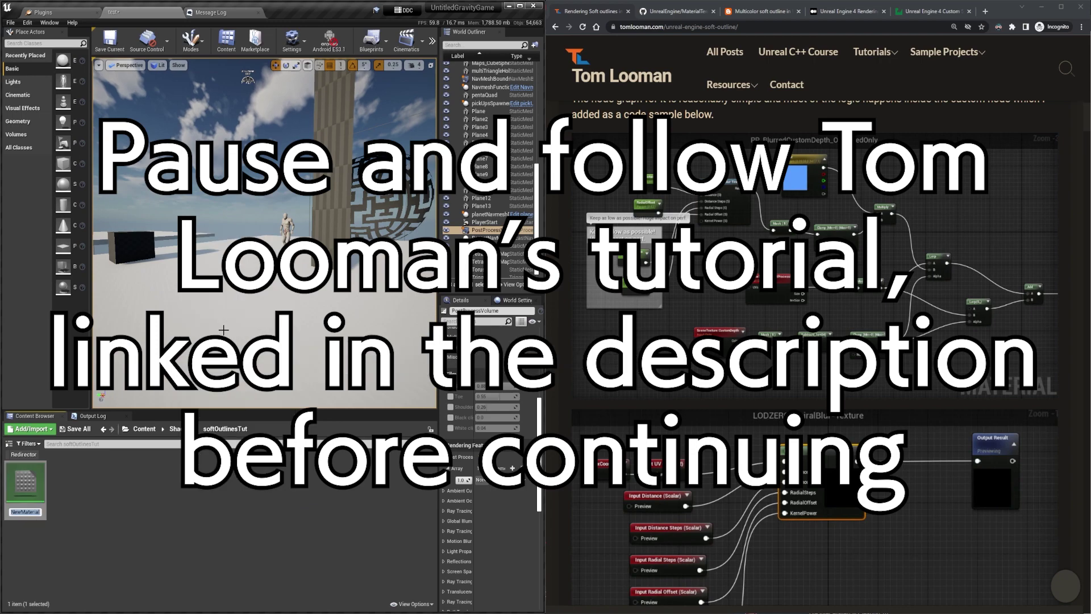
type("M_Soft")
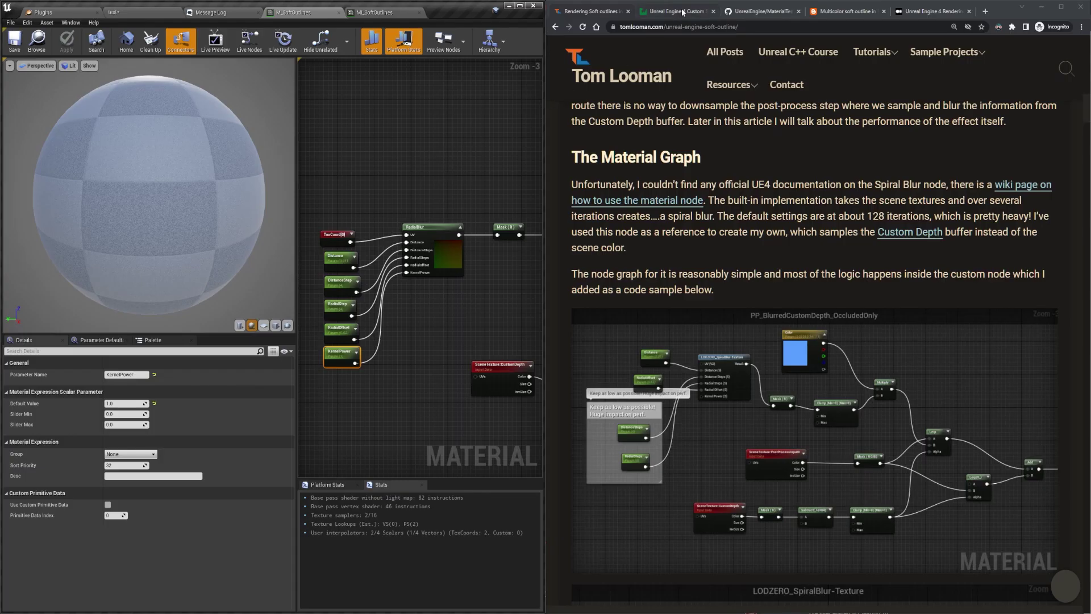
Step: Replace the texture samples in the RadialBlur node's code with SceneTextureLookup calls using index 14 and false, following the custom shaders tutorial
left_click(682, 12)
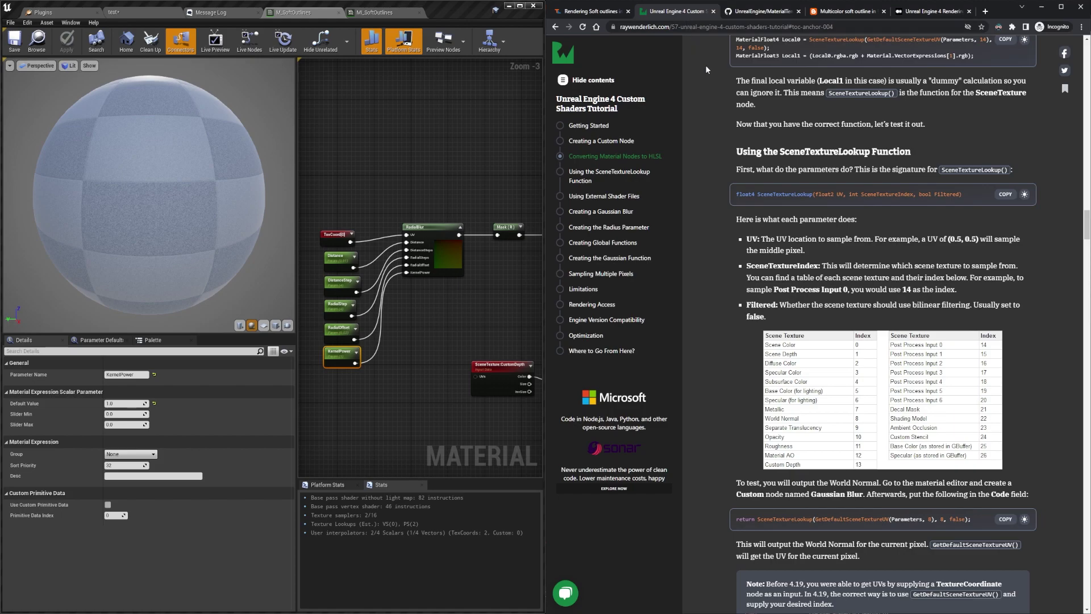
left_click(446, 232)
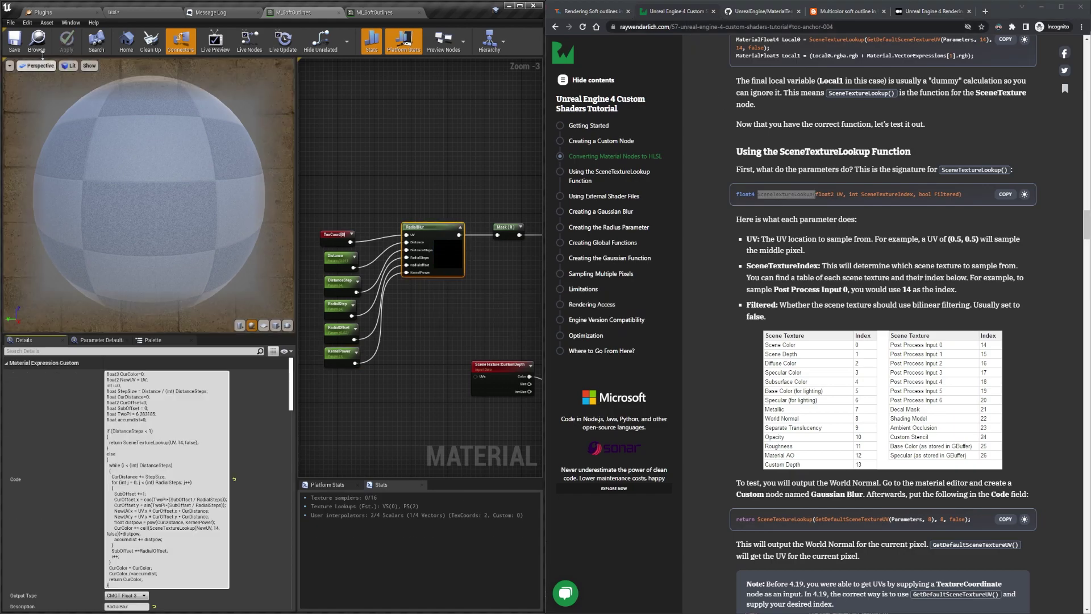
Step: Inspect the post-process material's effect on the character in the level from several viewing angles
left_click(142, 13)
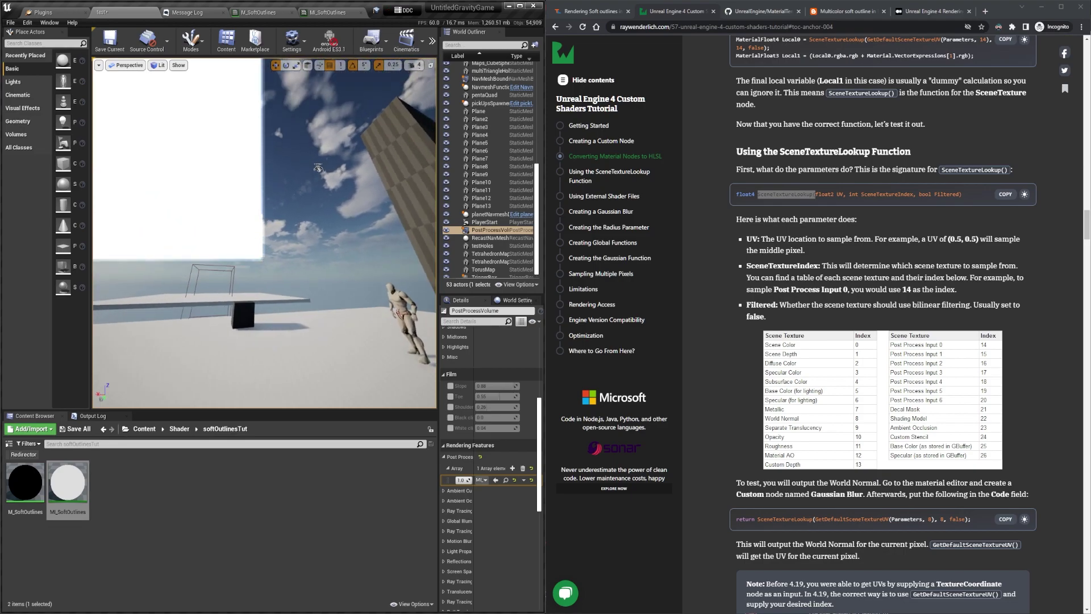
left_click_drag(318, 168, 264, 84)
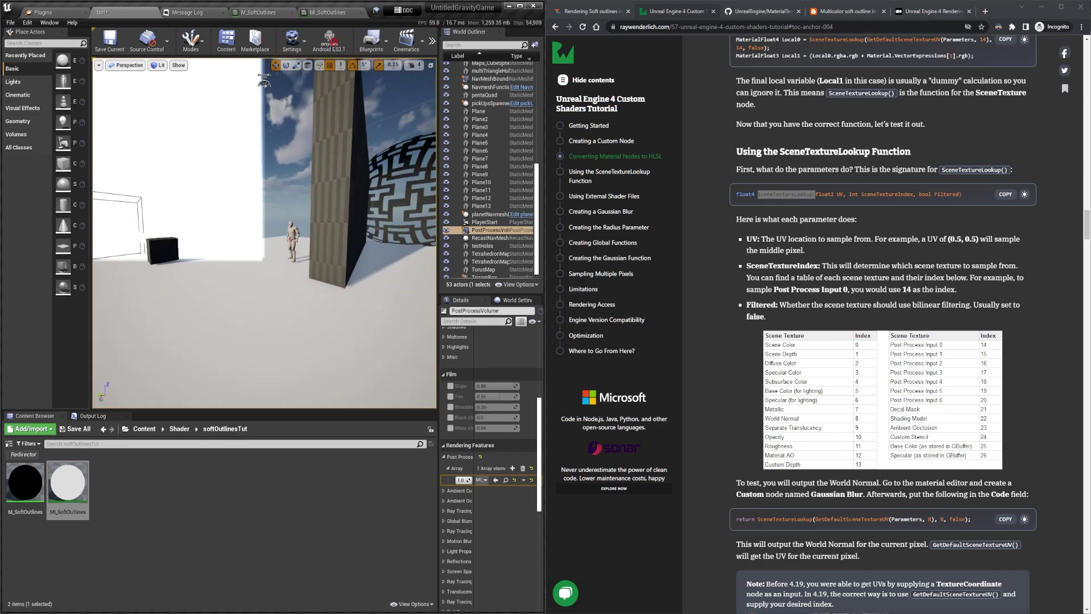
right_click_drag(265, 232, 243, 278)
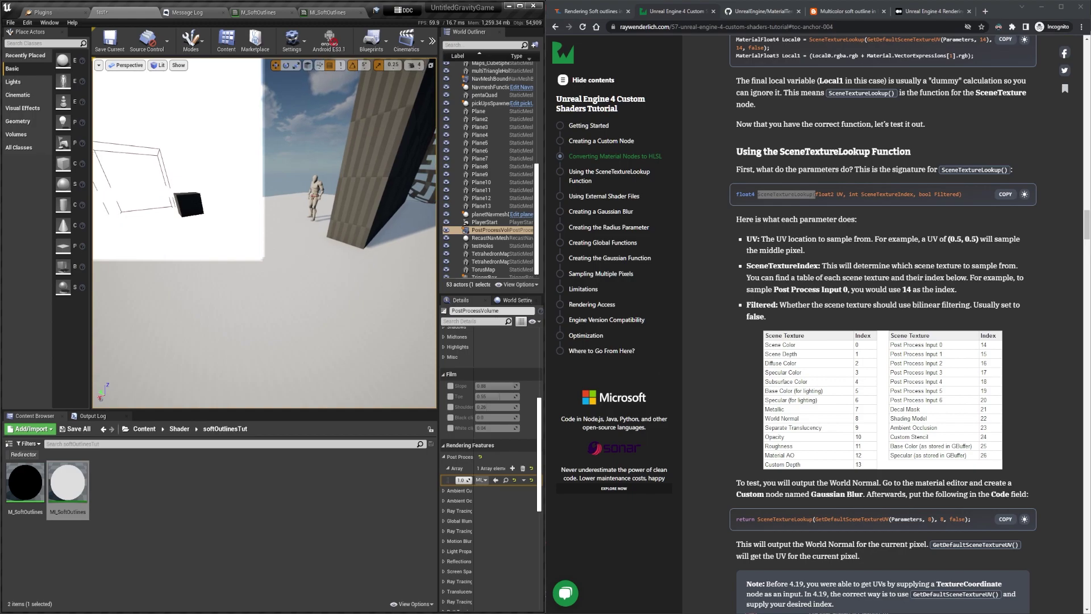
left_click(1079, 387)
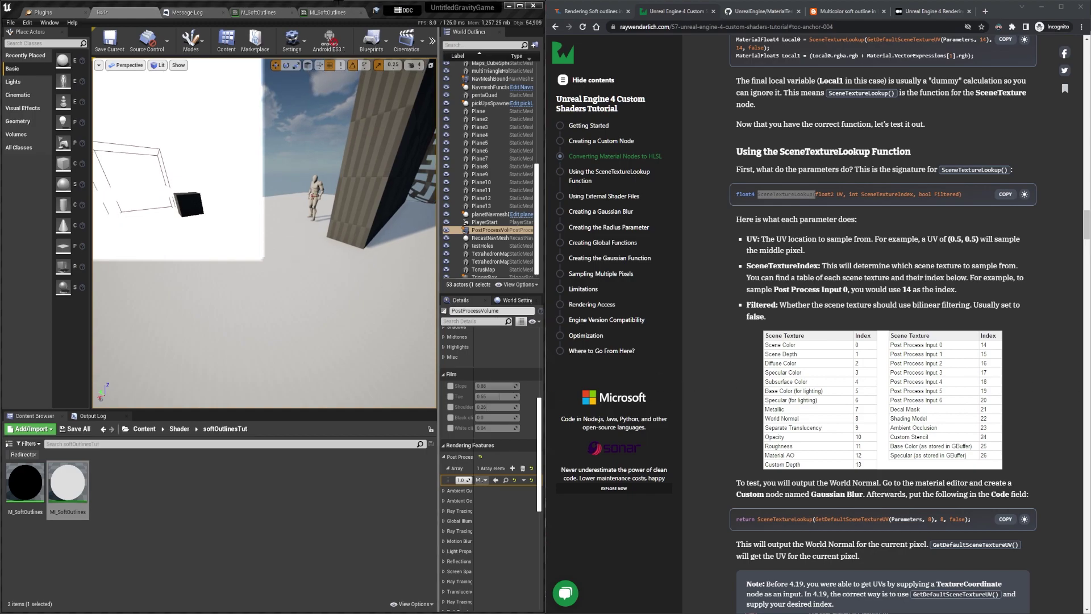
Step: In the RadialBlur code of M_SoftOutlines, wrap the UV argument of the returned SceneTextureLookup as ViewportUVToBufferUV(UV)
left_click(259, 12)
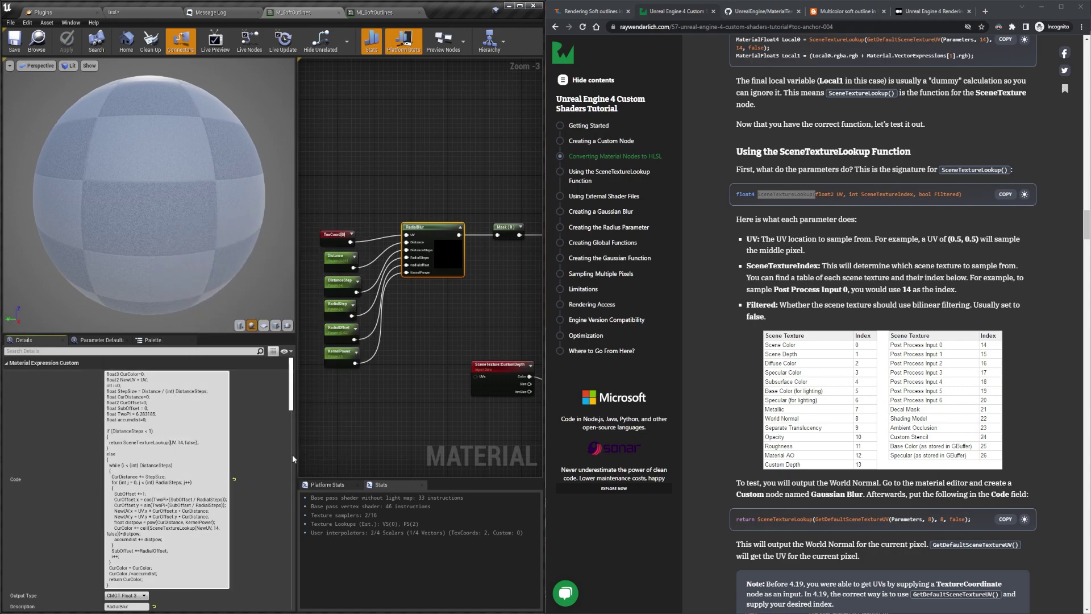
type("Viewport")
type("UV")
type("ToBuffer")
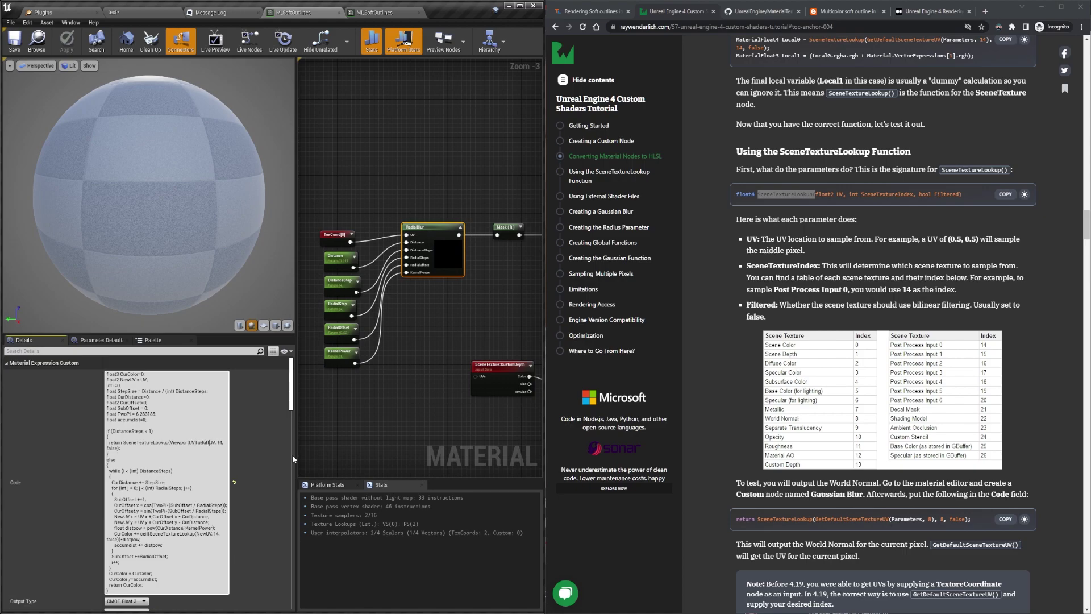
type("UV(UV")
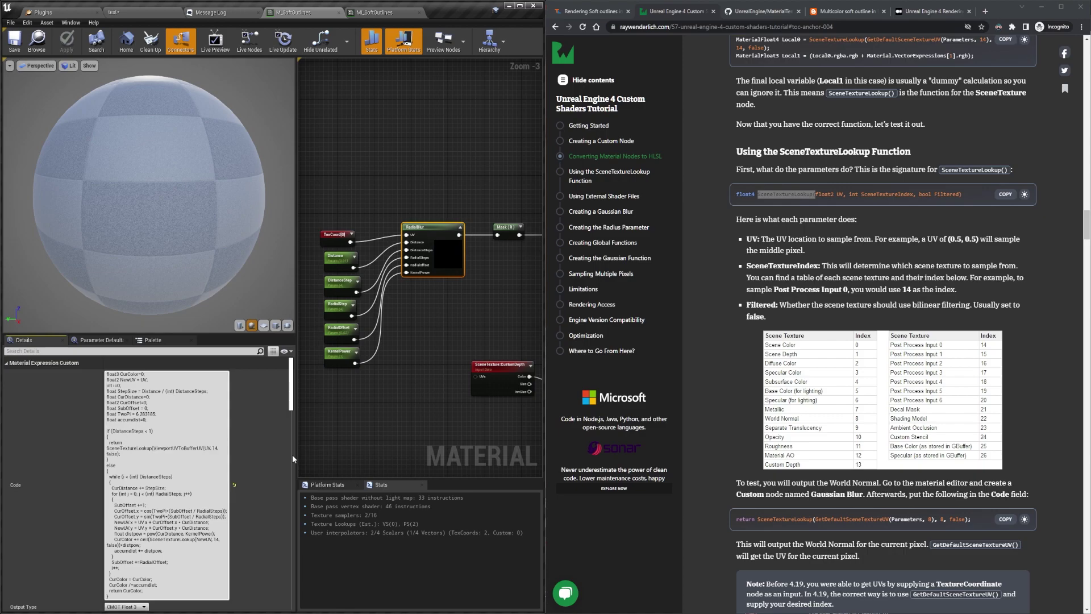
type(")")
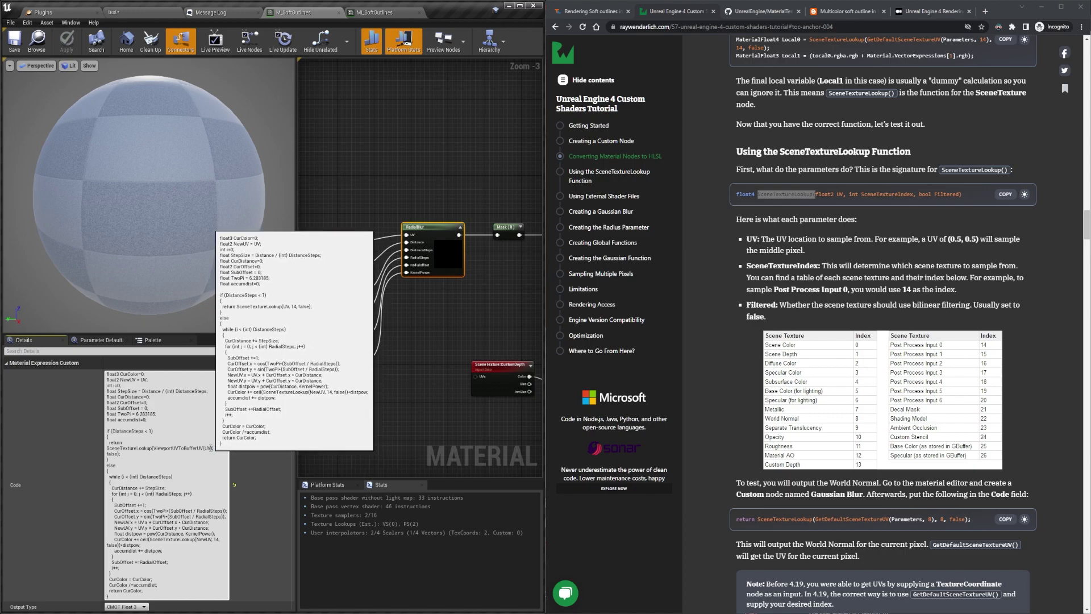
Step: Wrap the NewUV argument of the CurColor lookup as ViewportUVToBufferUV(NewUV) and save the material
left_click_drag(153, 448, 203, 450)
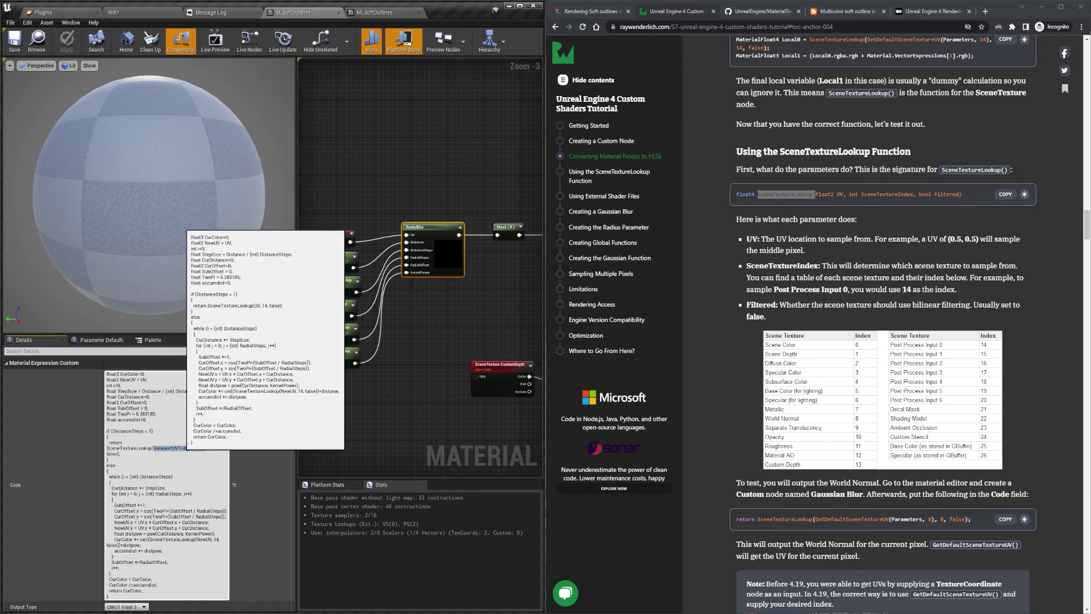
scroll(165, 500, "down", 2)
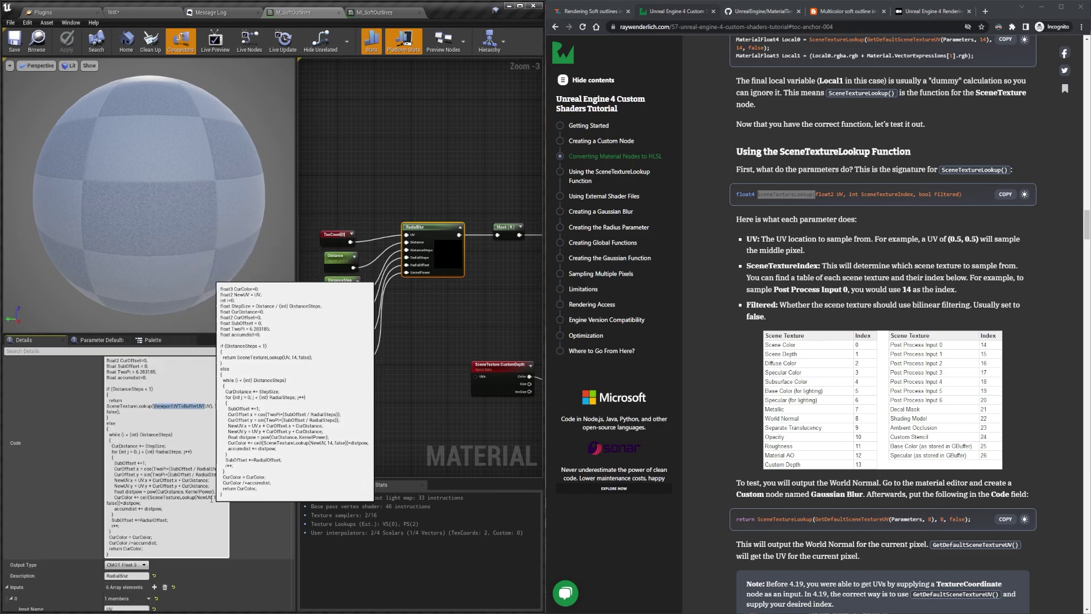
key("ctrl+z")
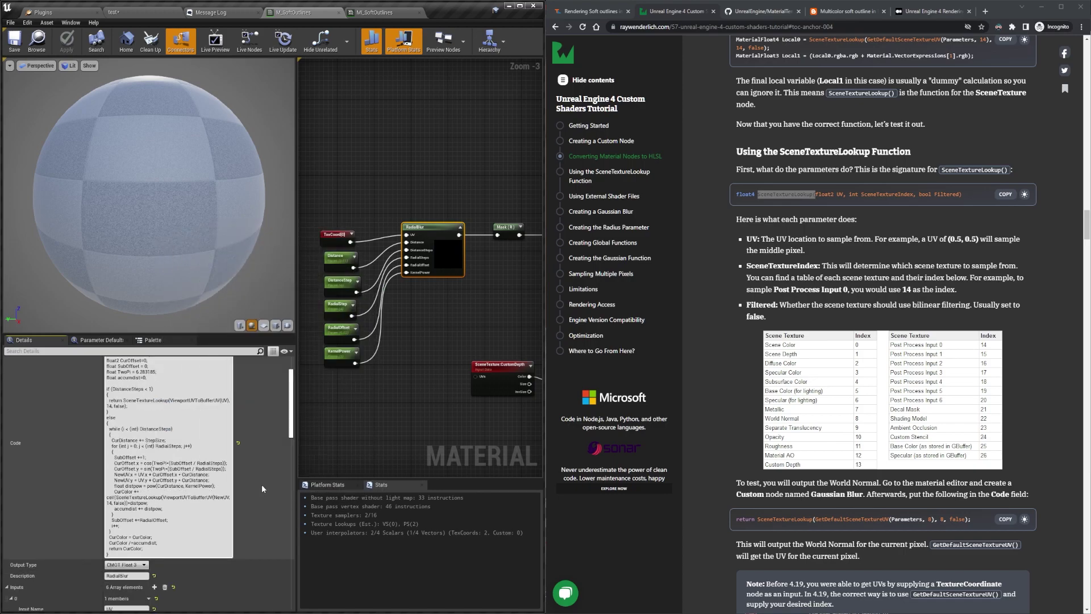
type(")")
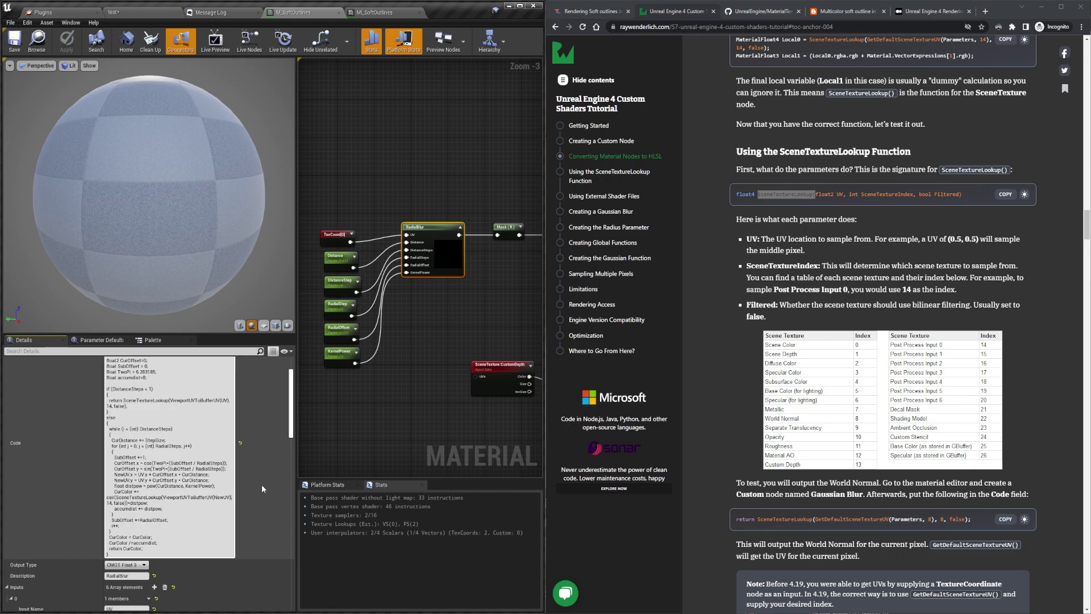
key("ctrl+s")
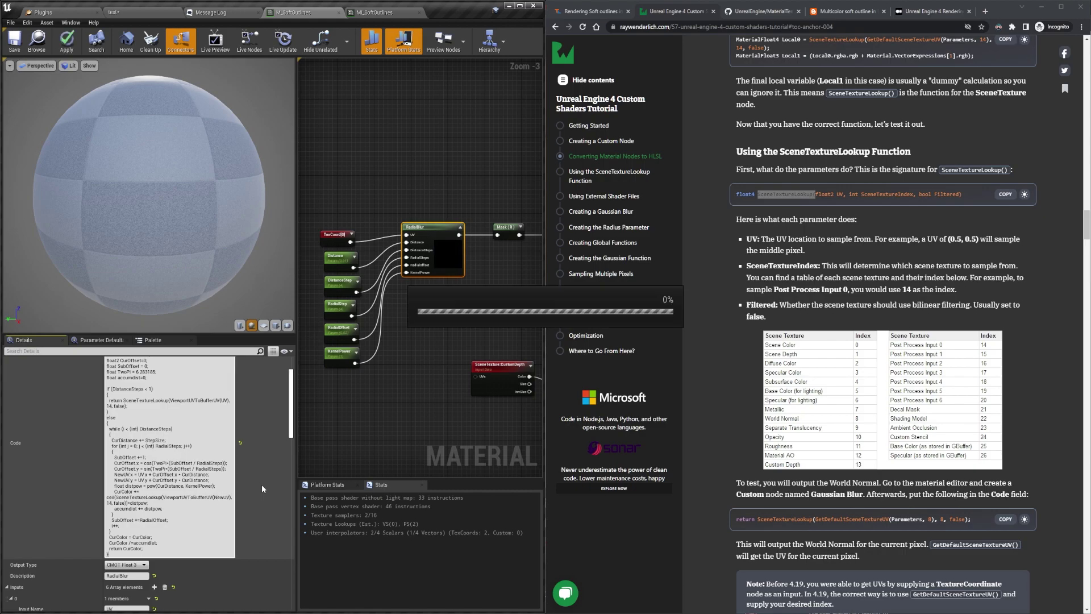
left_click(262, 484)
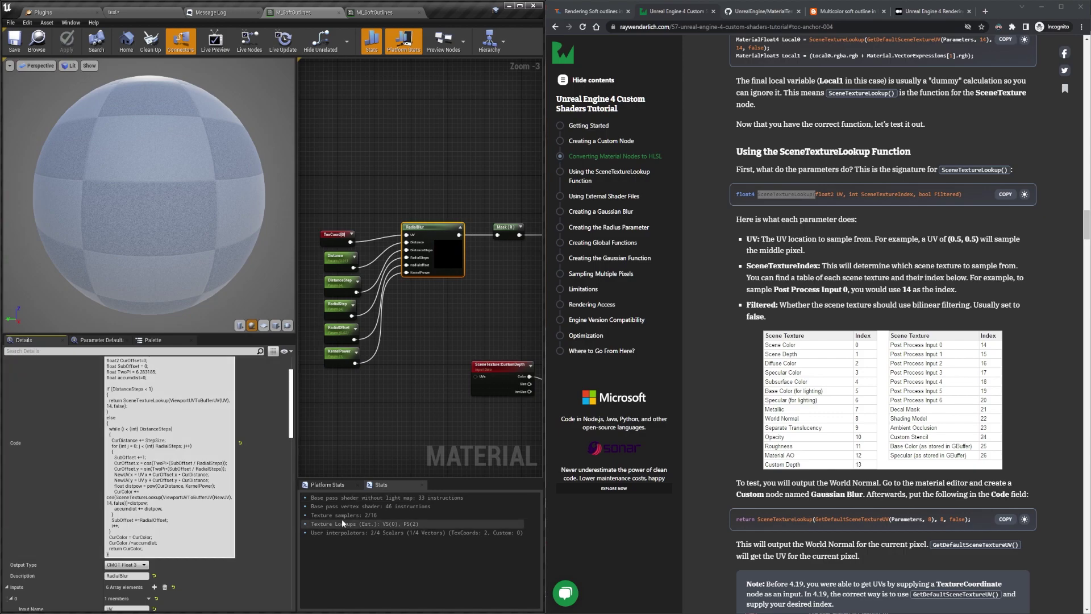
Step: Check the updated post-process effect around the character in the level from different angles
left_click(115, 12)
right_click_drag(265, 222, 301, 143)
right_click_drag(293, 211, 275, 224)
Step: Compare the Unlit, Reflections and Lighting Only view modes in the full-screen level viewport, ending on Lit
key("F11")
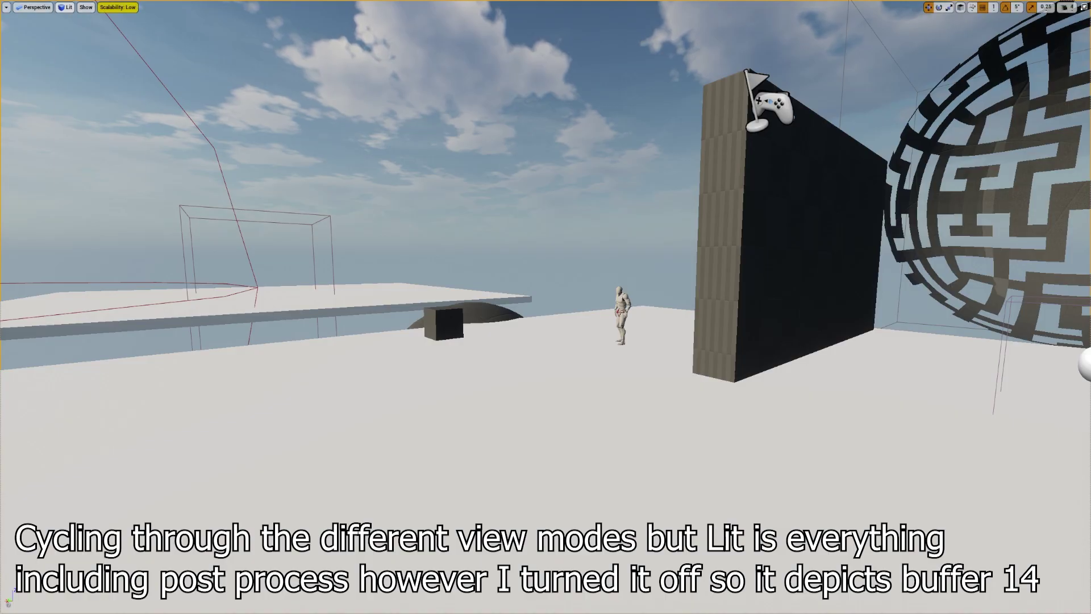
left_click(66, 7)
left_click(91, 36)
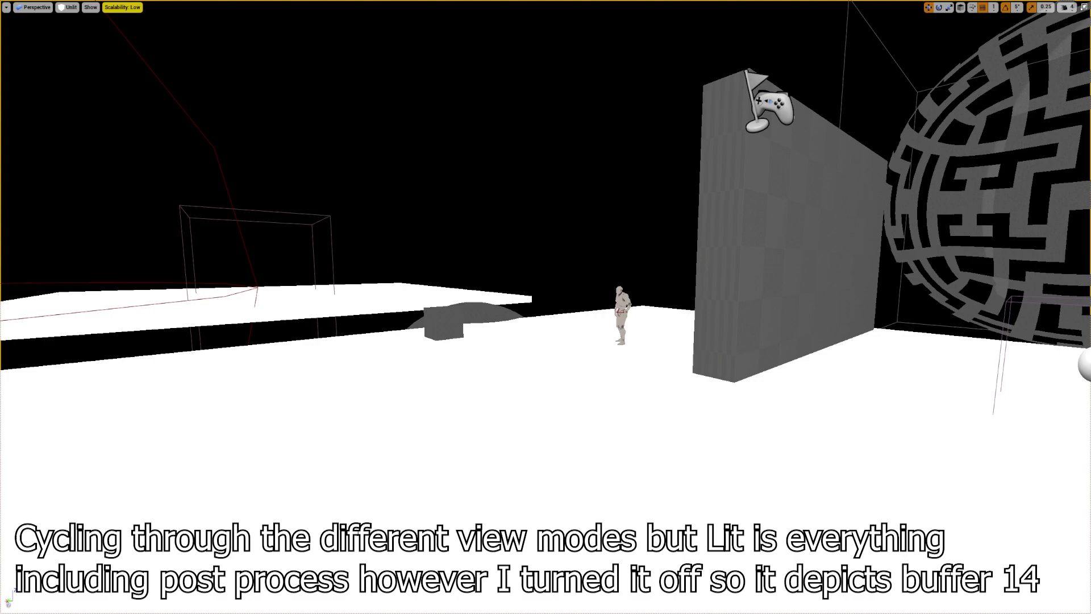
left_click(67, 8)
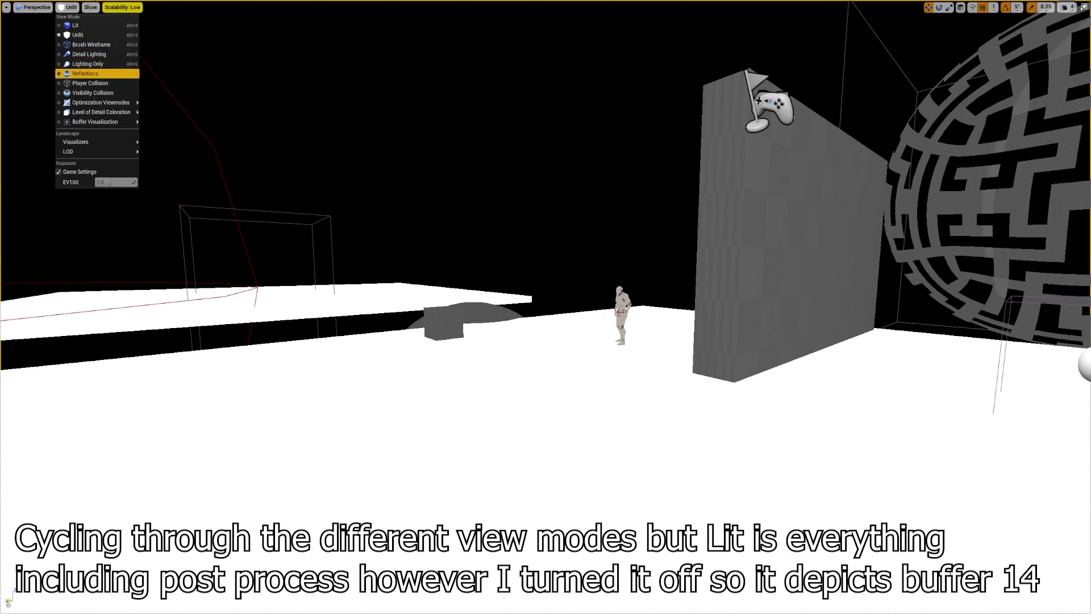
left_click(85, 73)
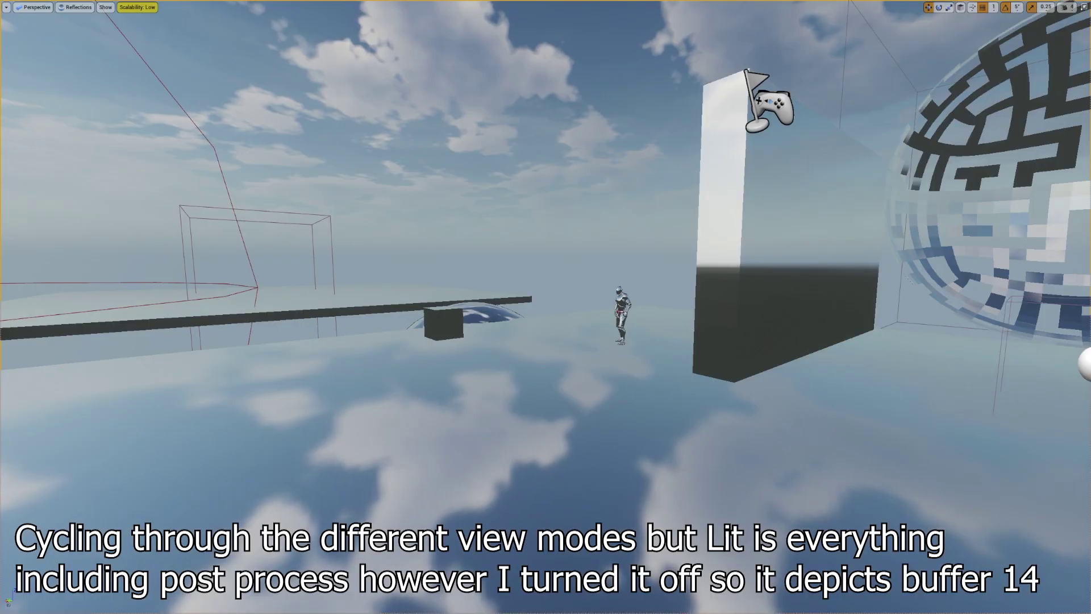
left_click(74, 7)
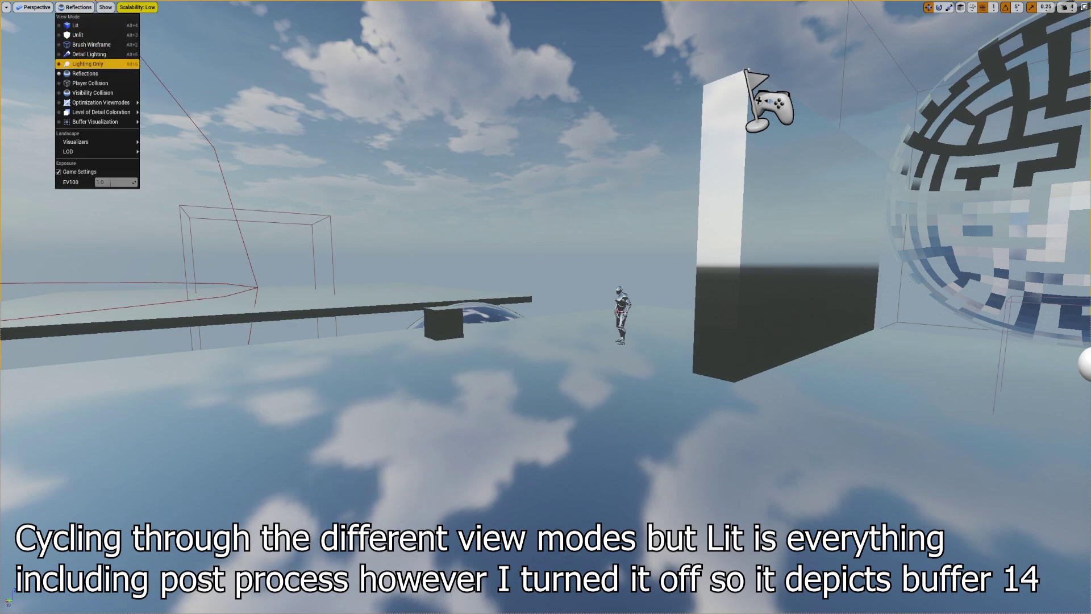
left_click(85, 64)
left_click(78, 7)
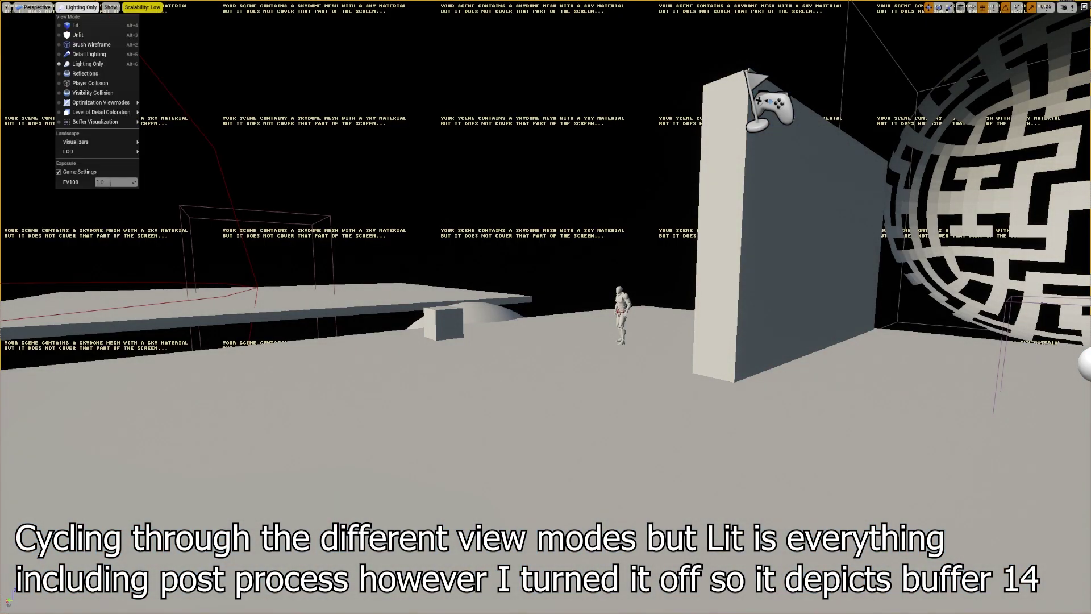
left_click(75, 25)
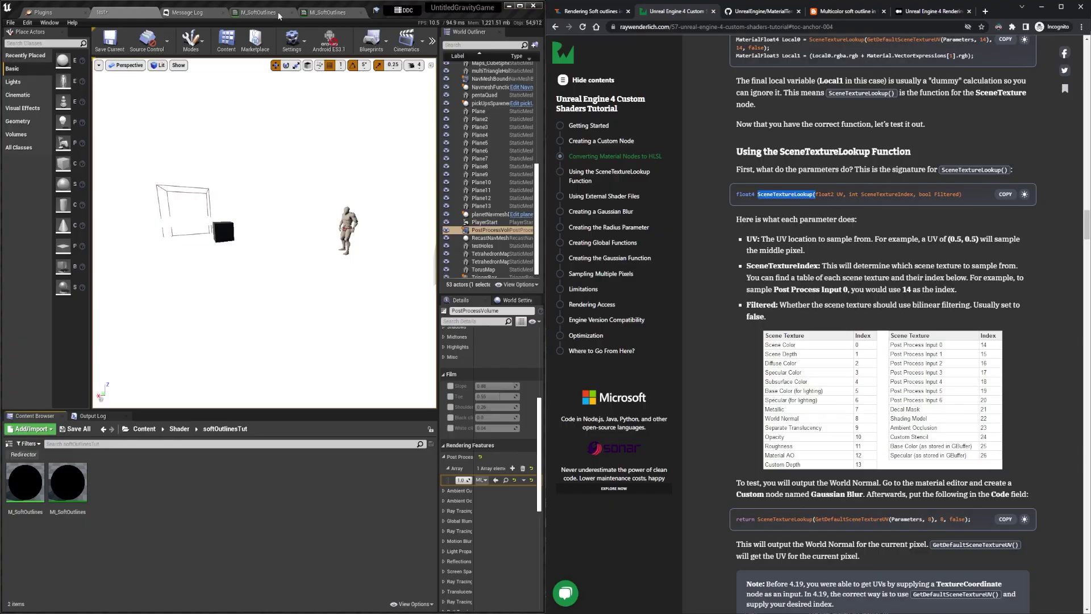
Step: Set the scene texture index to 13 in both SceneTextureLookup calls of the M_SoftOutlines custom node code
left_click(278, 13)
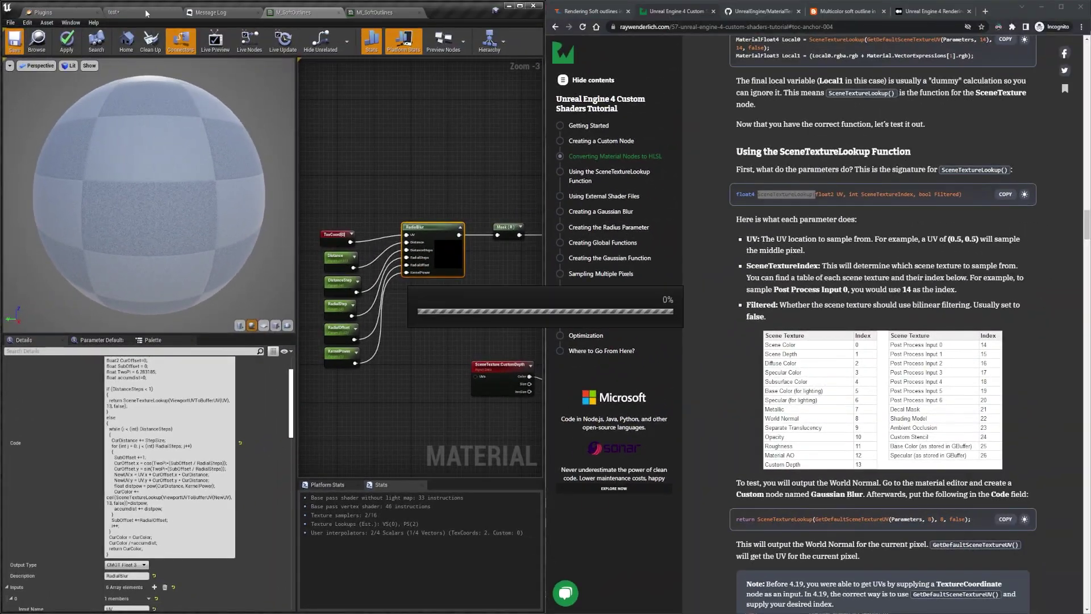
Step: Open the HLSL shader code generated for M_SoftOutlines and copy the scene texture name PPI_CustomStencil from it
left_click(146, 13)
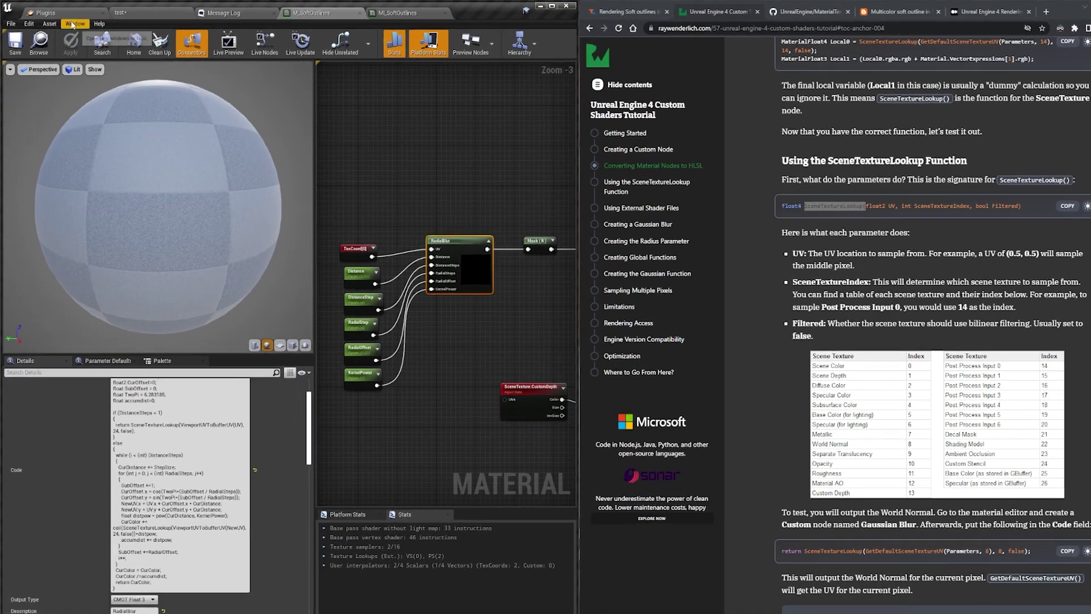
left_click(71, 23)
mouse_move(114, 159)
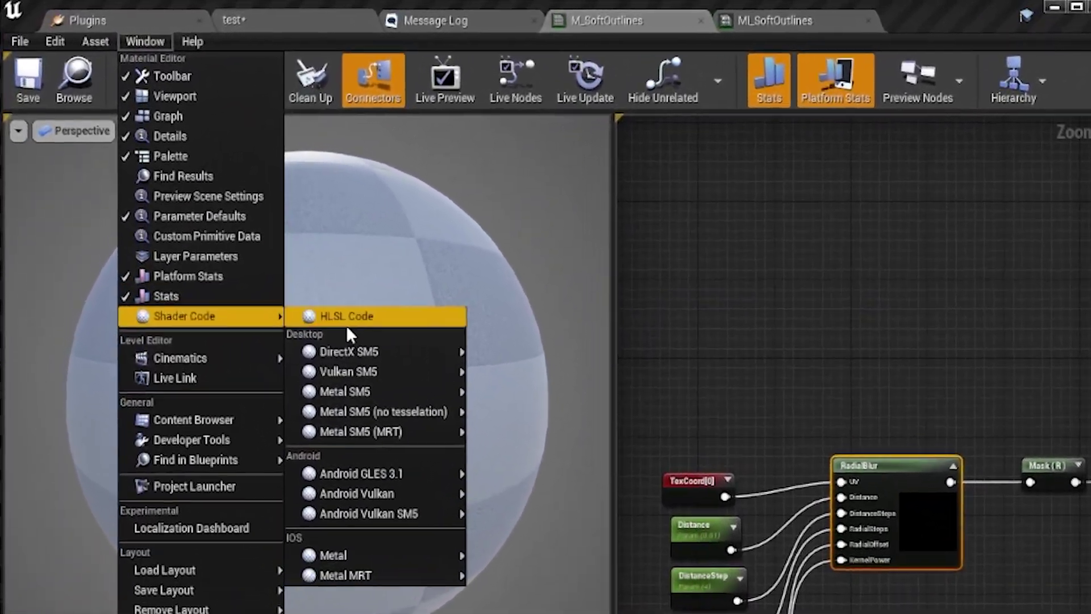
left_click(258, 240)
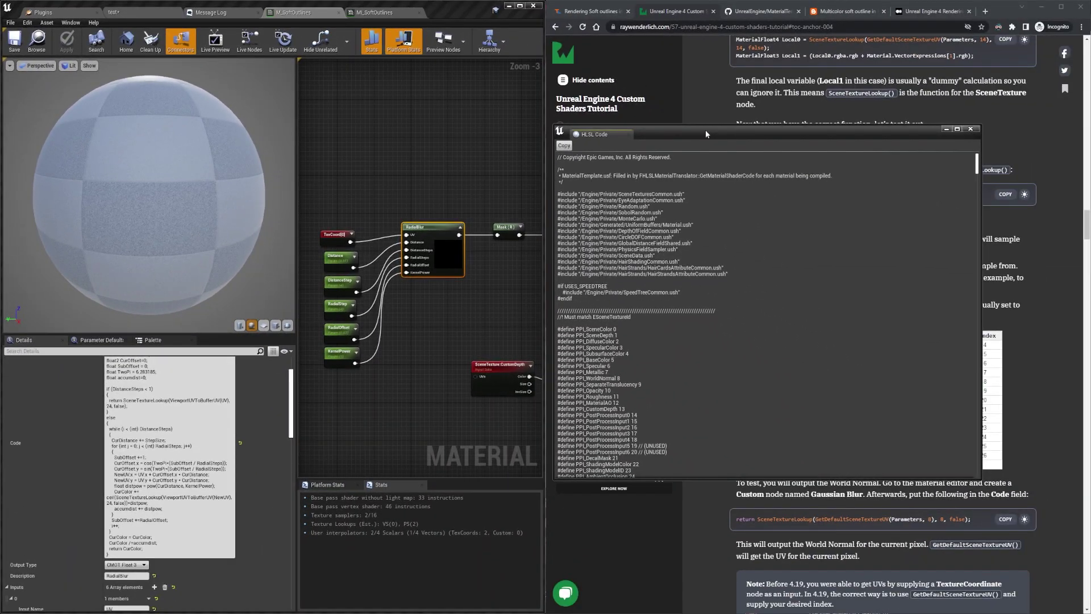
left_click_drag(705, 130, 537, 130)
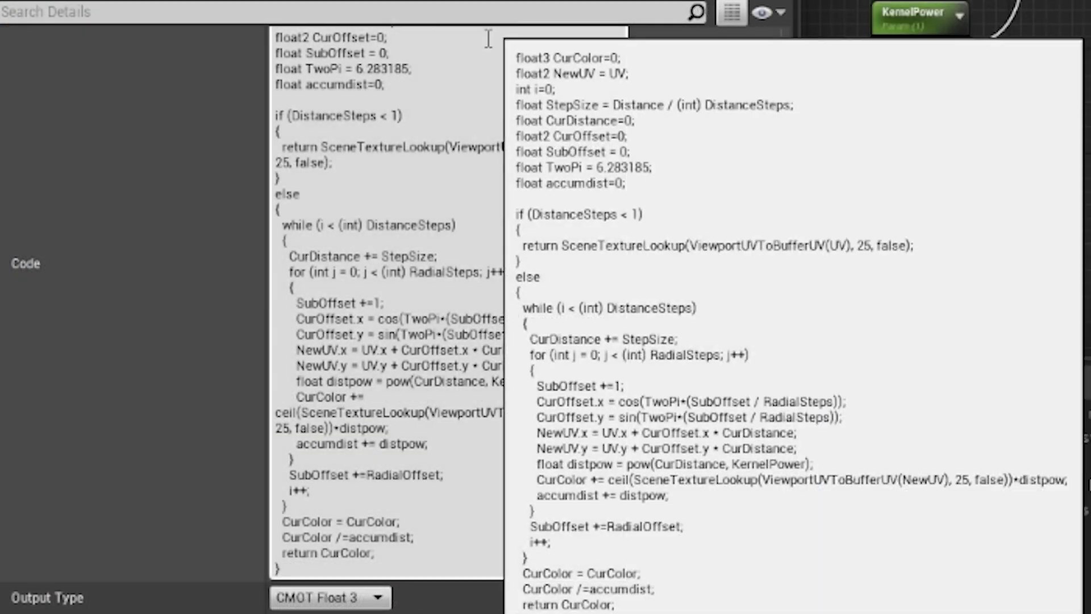
Step: Replace the index 25 with PPI_CustomStencil in both SceneTextureLookup calls of the custom node code
left_click_drag(290, 163, 275, 164)
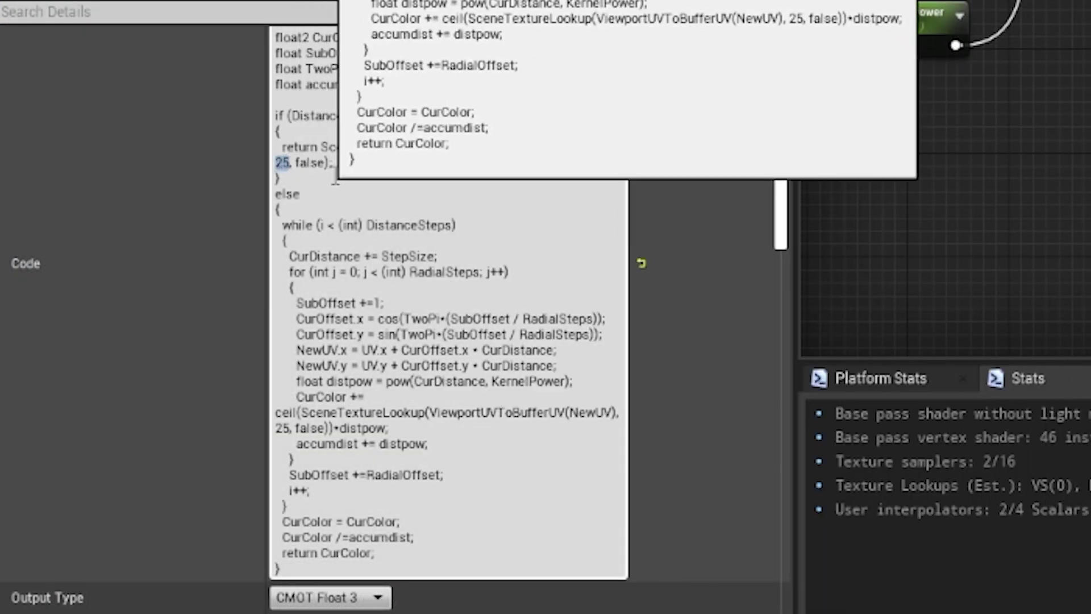
type("PPI_CustomStencil")
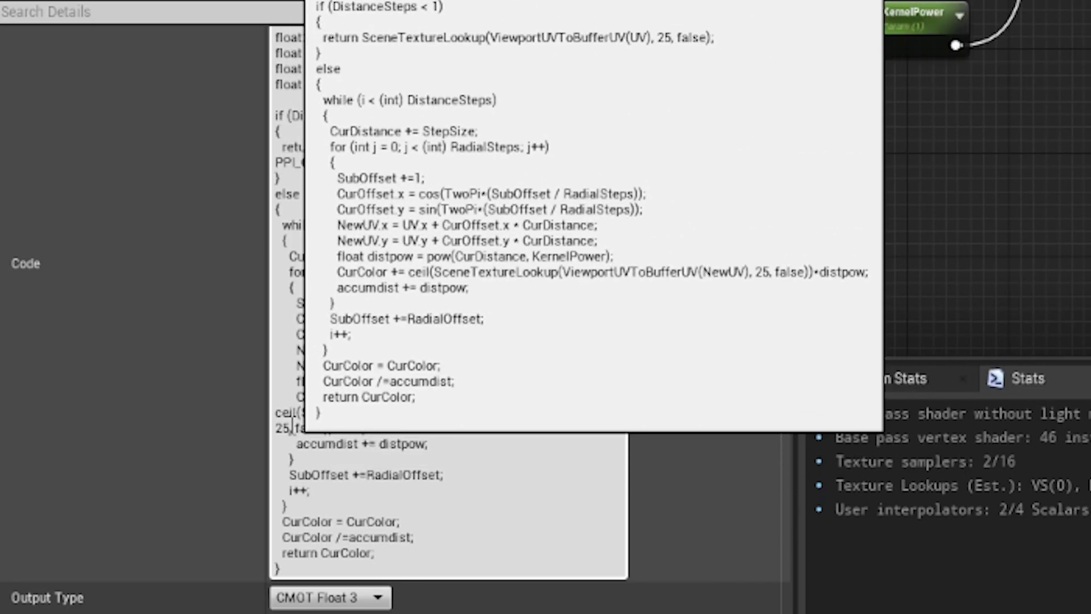
double_click(283, 428)
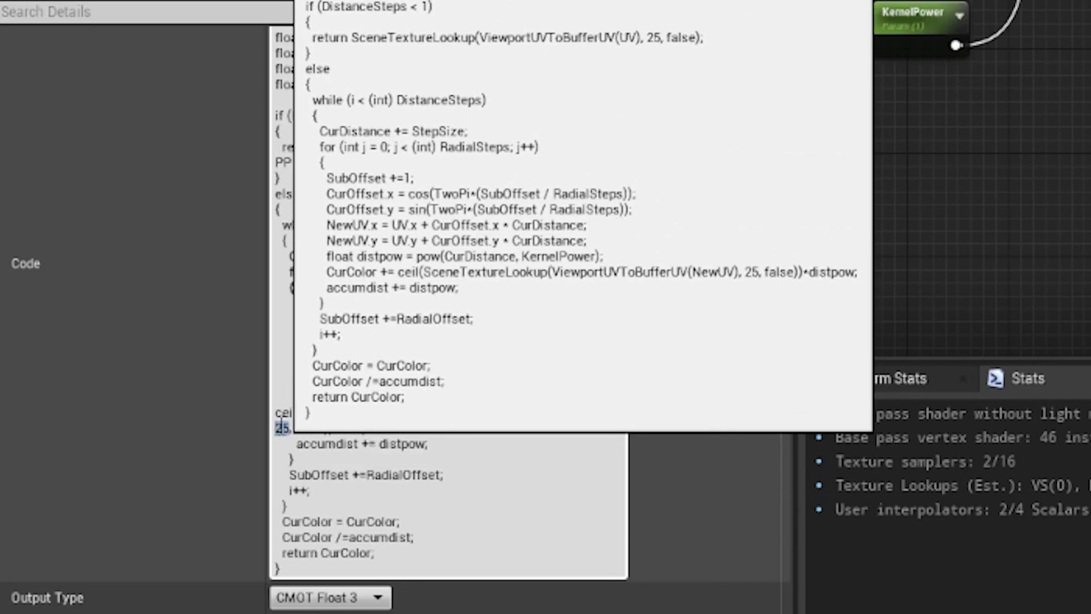
type("PPI_CustomStencil")
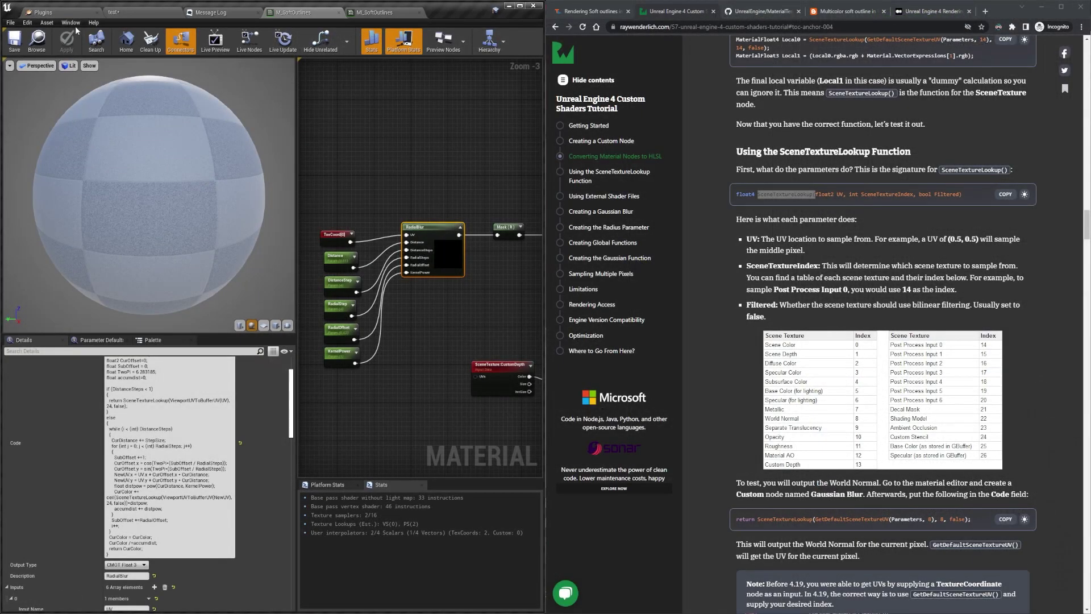
Step: Review the HLSL shader code of M_SoftOutlines again and check the outline around the character in the level
left_click(100, 30)
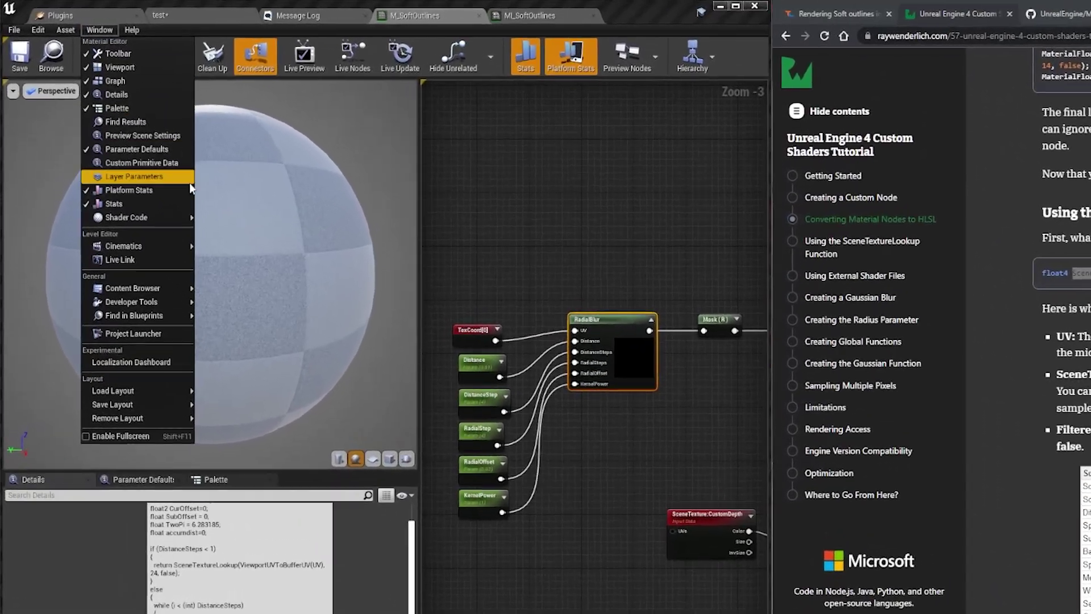
mouse_move(182, 219)
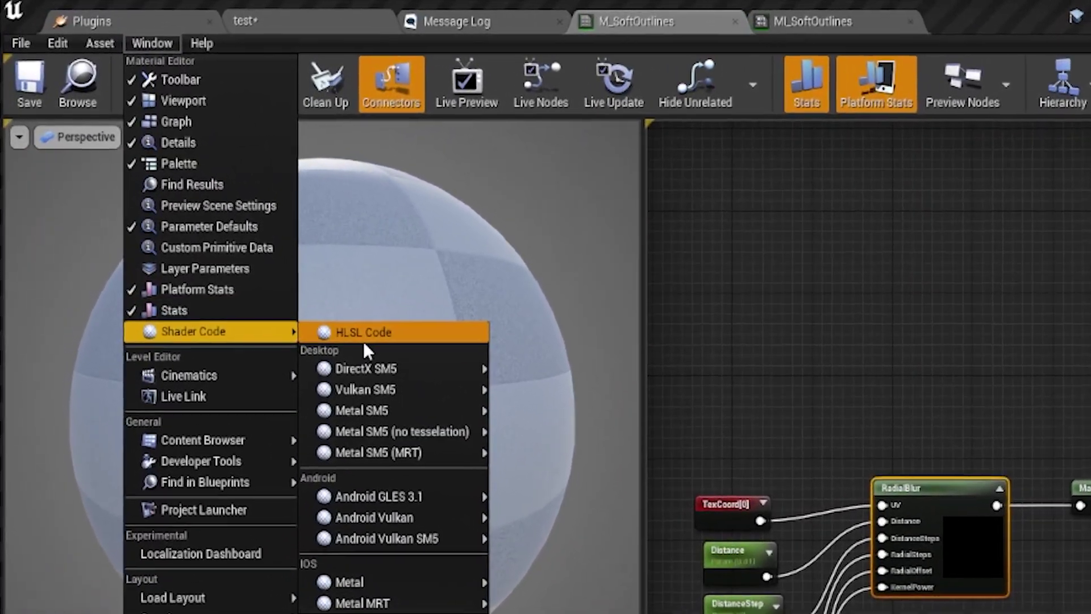
left_click(222, 218)
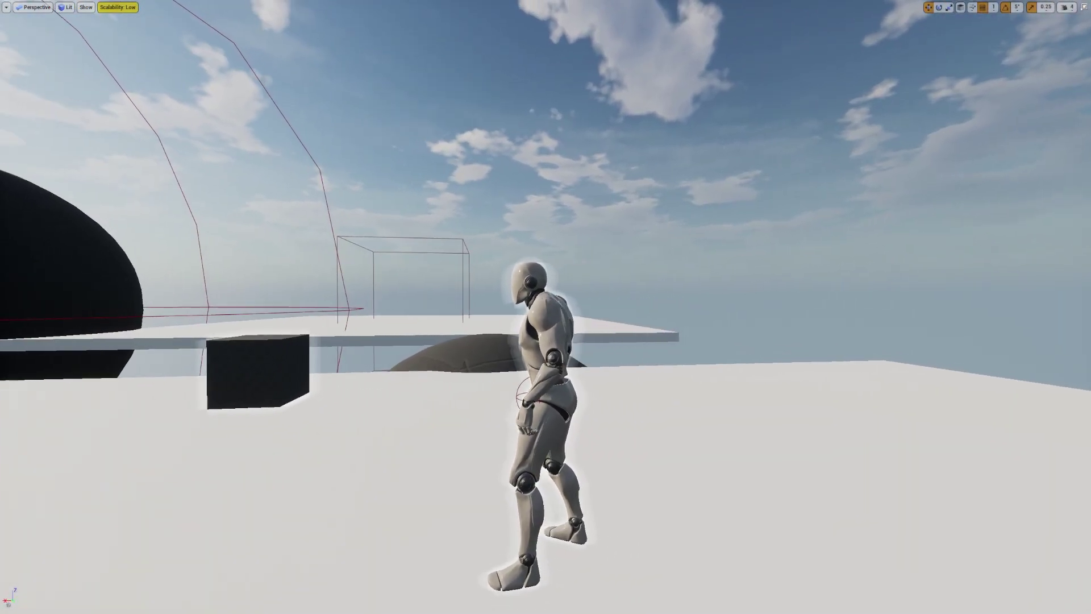
key("s")
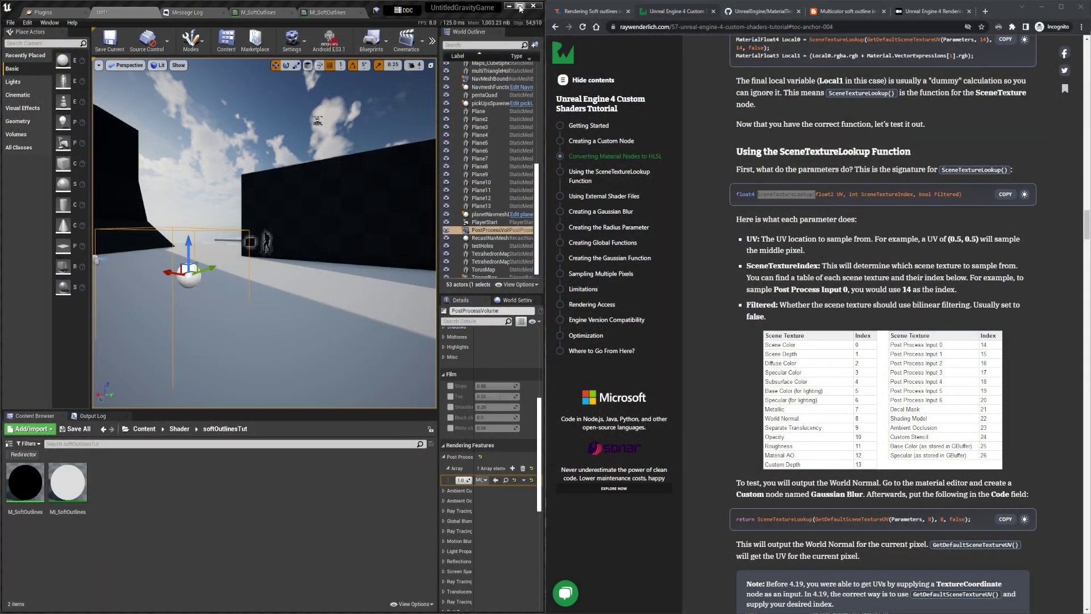
Step: In the M_SoftOutlines custom node code, add float2 texelSize = View.ViewSizeAndInvSize.zw * Distance; below the accumdist declaration
double_click(520, 8)
left_click(291, 6)
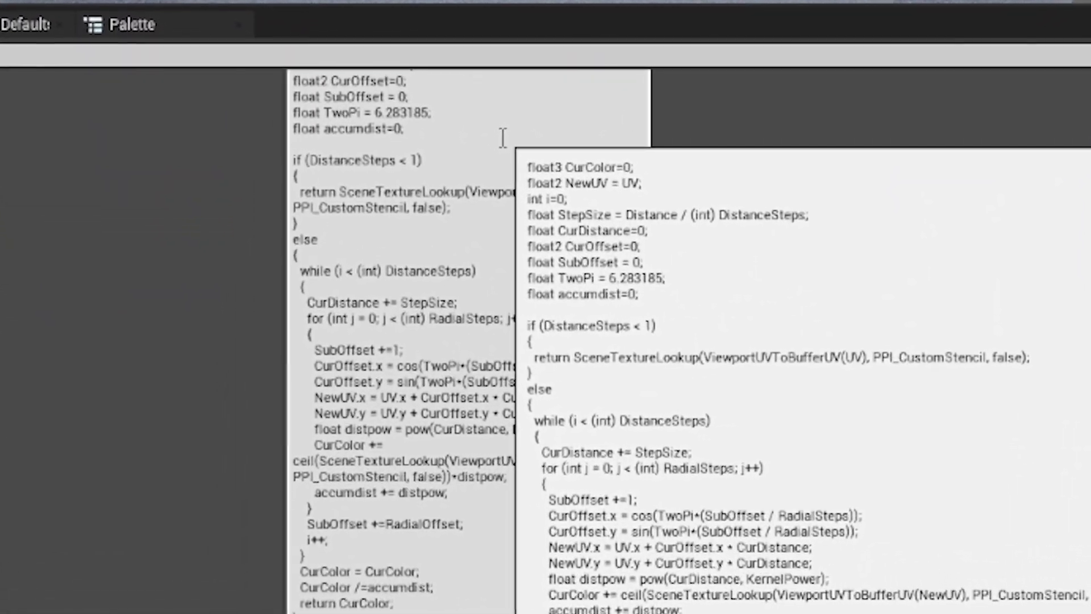
key("Return")
key("Return")
type("f")
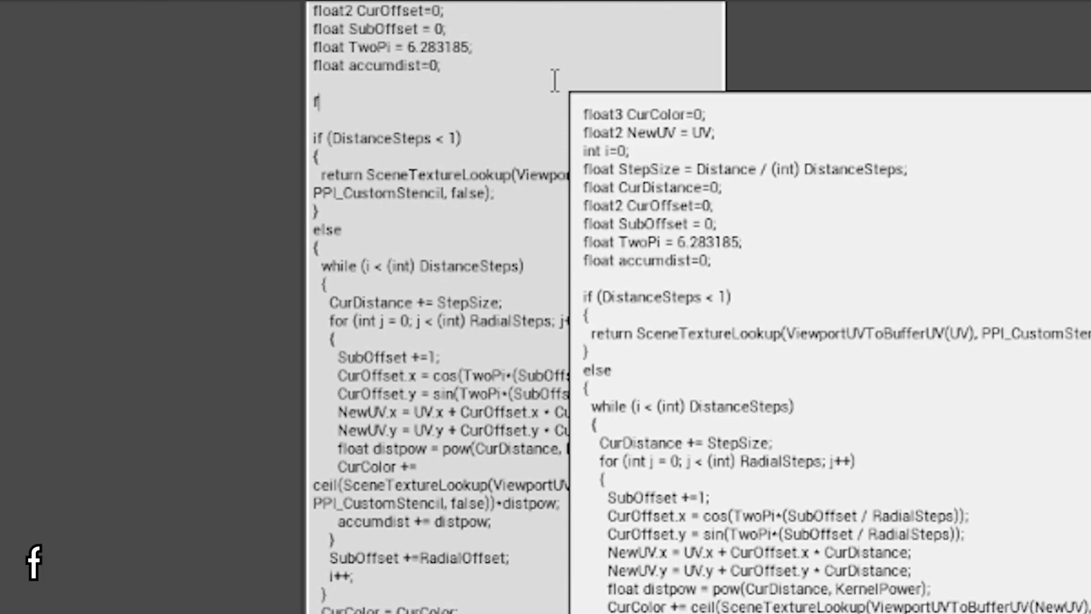
type("loat2 texelSize =")
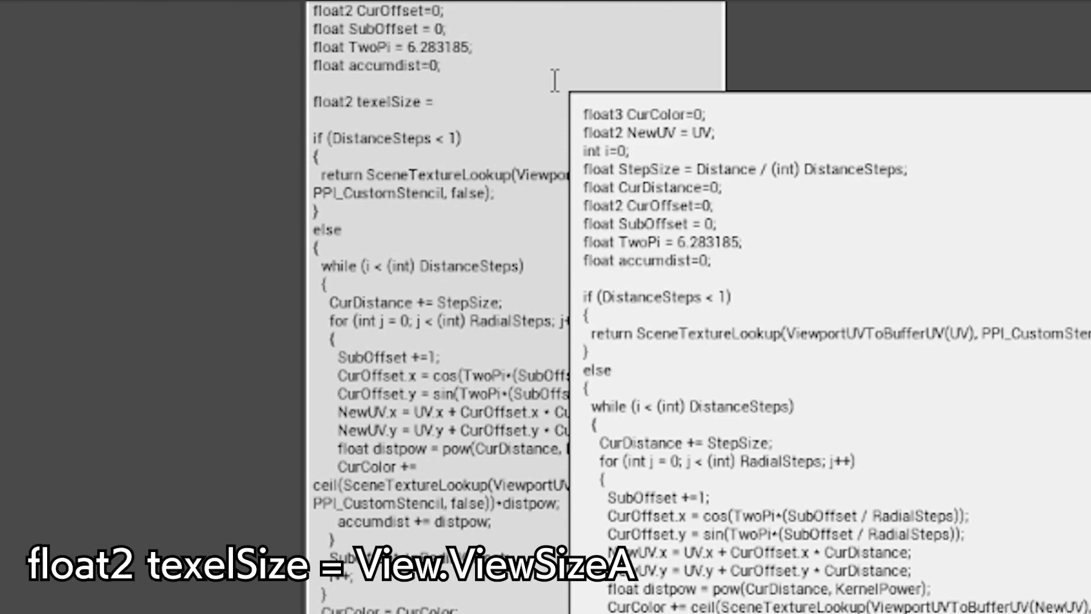
type(" View")
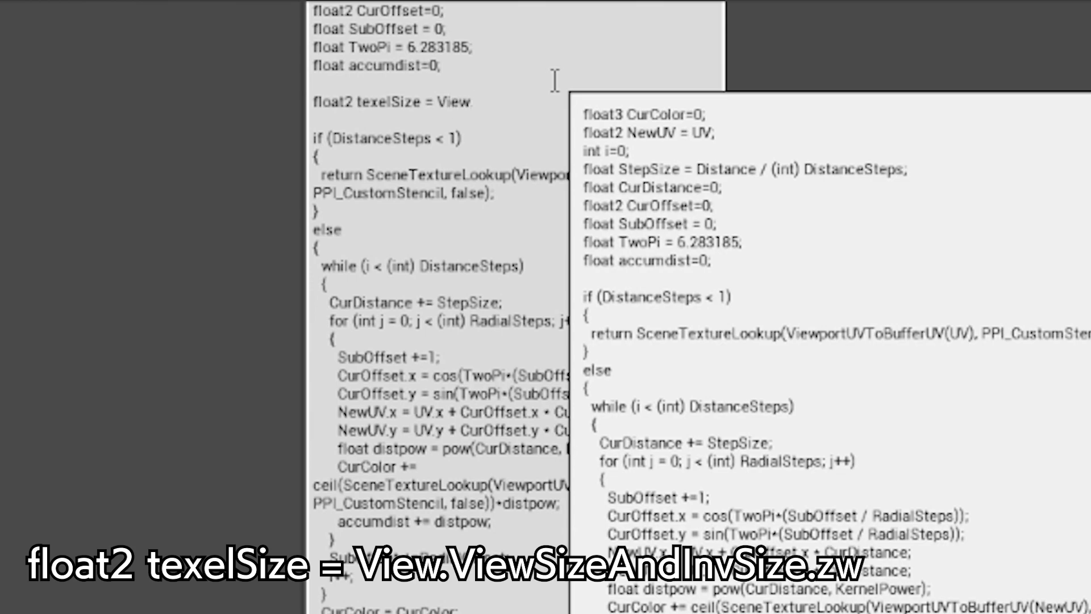
type(".ViewSize")
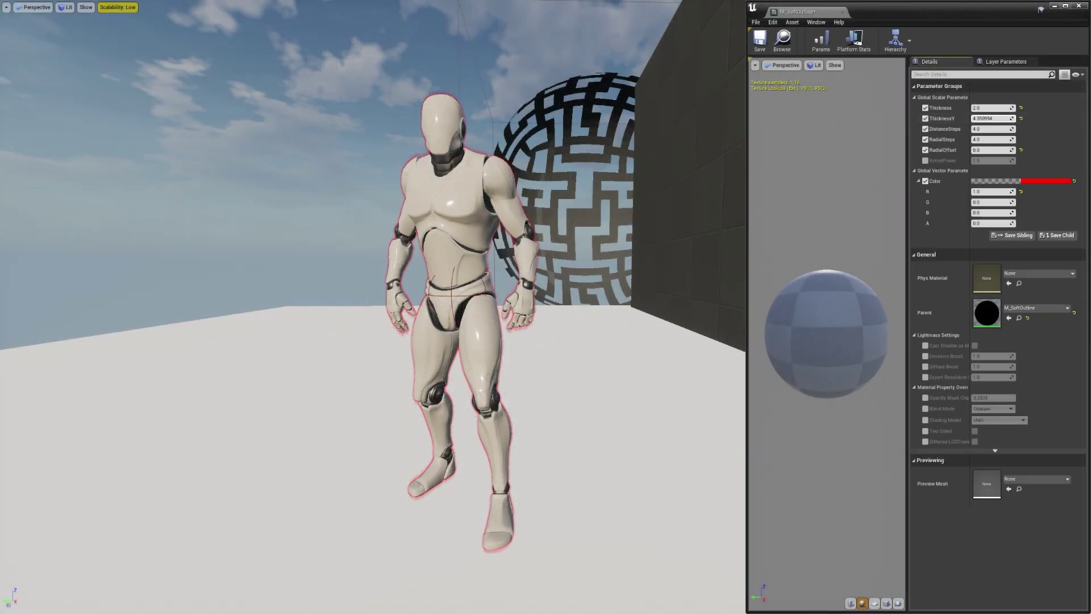
Step: Raise ThicknessY of the outline material instance to about 13.5 to exaggerate the outline, and set it back to 2
left_click_drag(992, 118, 1021, 108)
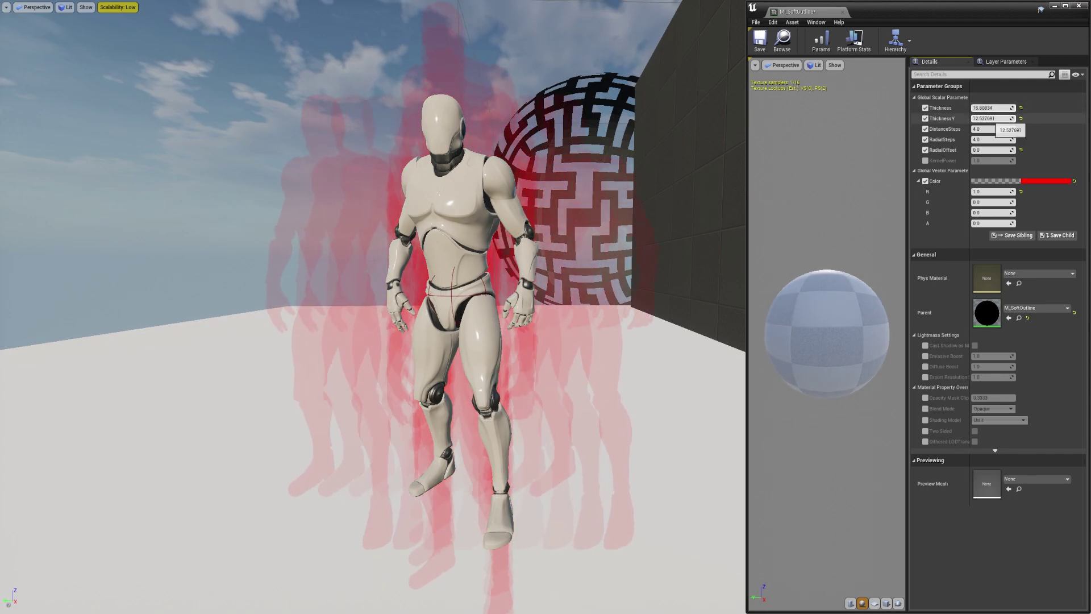
left_click(992, 119)
type("2")
key("Return")
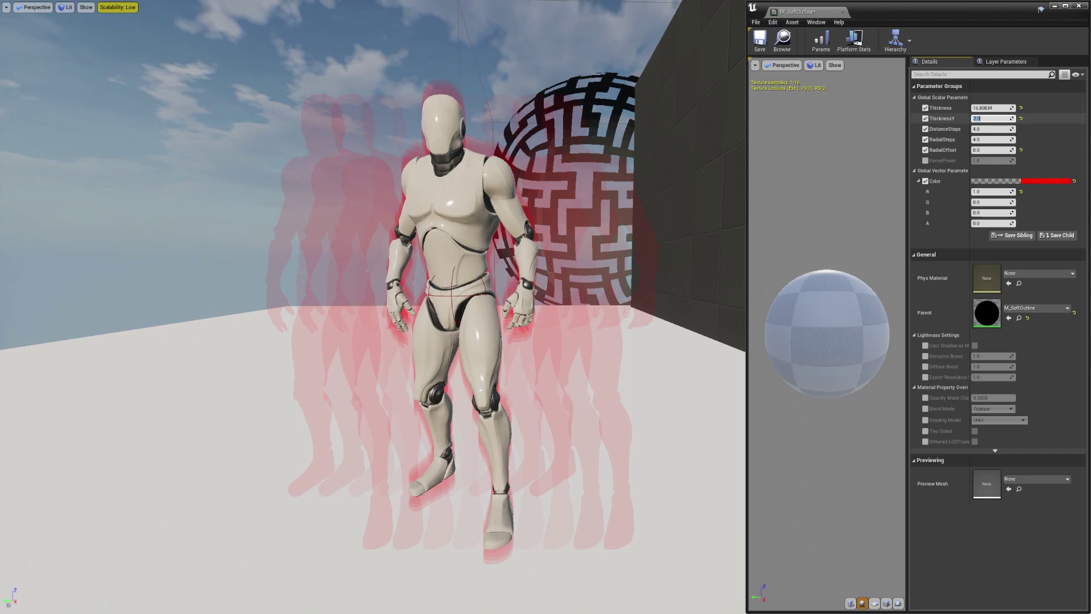
Step: Try different Thickness and ThicknessY values on the outline material instance, ending with ThicknessY at 2
mouse_move(986, 108)
left_mouse_down()
mouse_move(1006, 108)
mouse_move(944, 108)
mouse_move(1004, 118)
mouse_move(1023, 118)
mouse_move(992, 118)
mouse_move(1040, 108)
mouse_move(1003, 108)
left_mouse_up()
left_click(1000, 118)
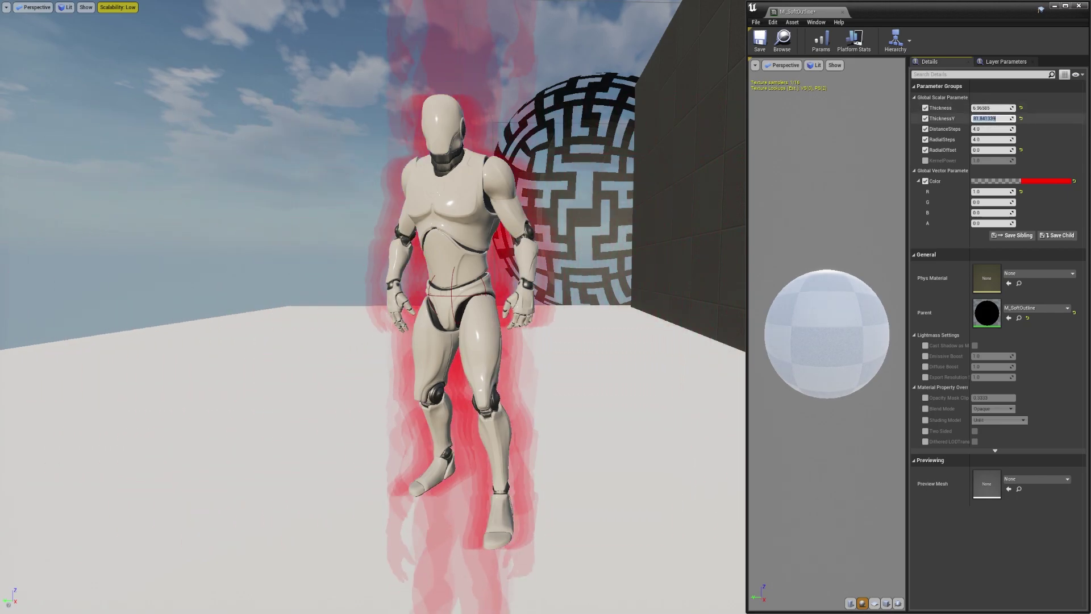
type("2")
key("Return")
left_click(988, 108)
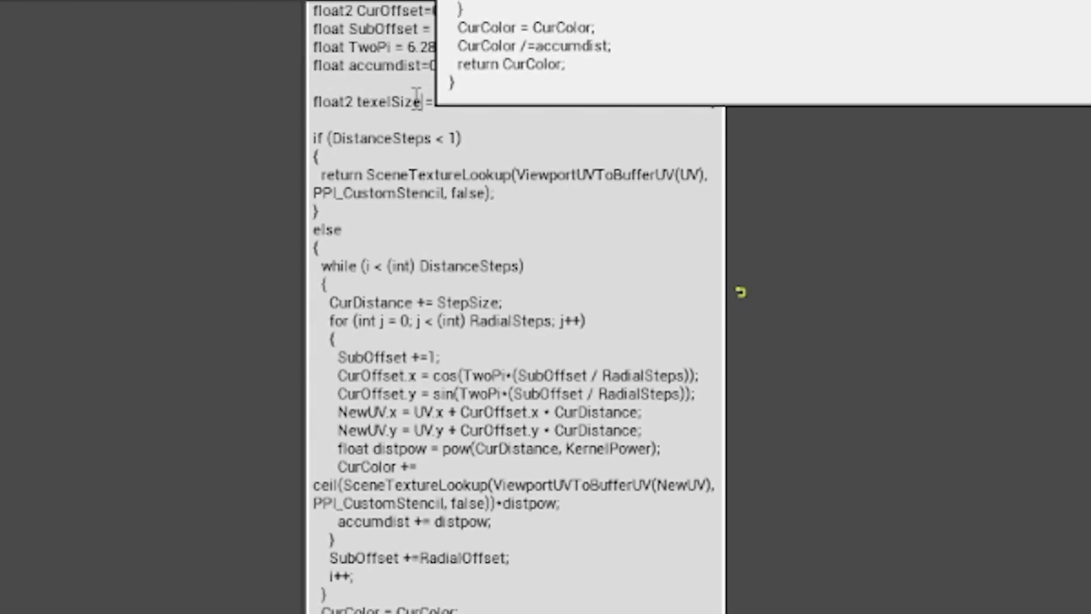
Step: Multiply the CurOffset.x expression by texelSize.r and the CurOffset.y expression by texelSize.g in the custom node code
double_click(417, 102)
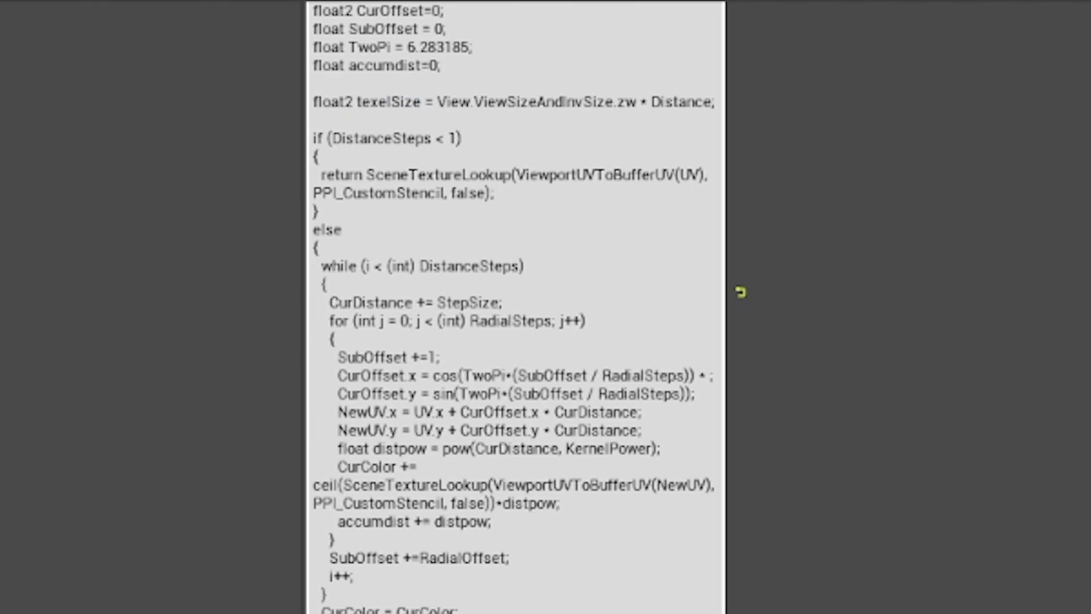
type("texelSize")
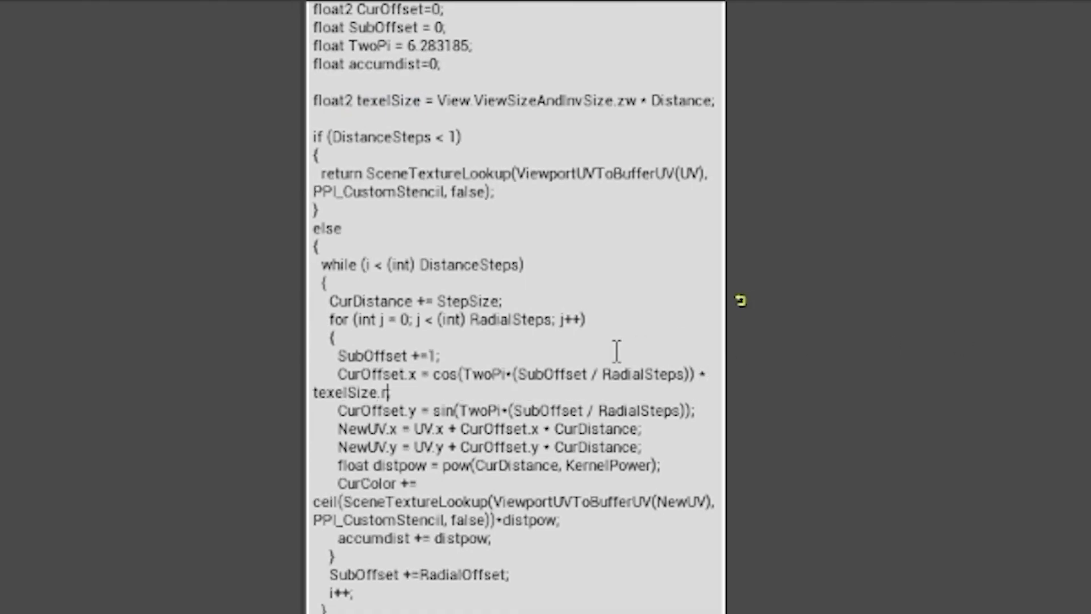
left_click_drag(380, 392, 697, 367)
key("ctrl+c")
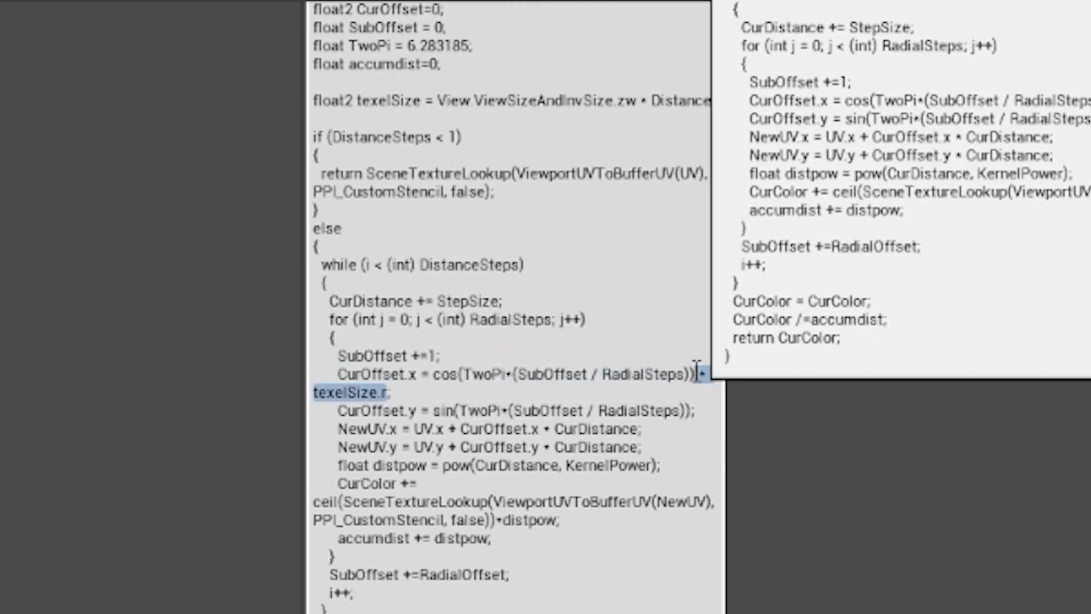
left_click(692, 410)
key("ctrl+v")
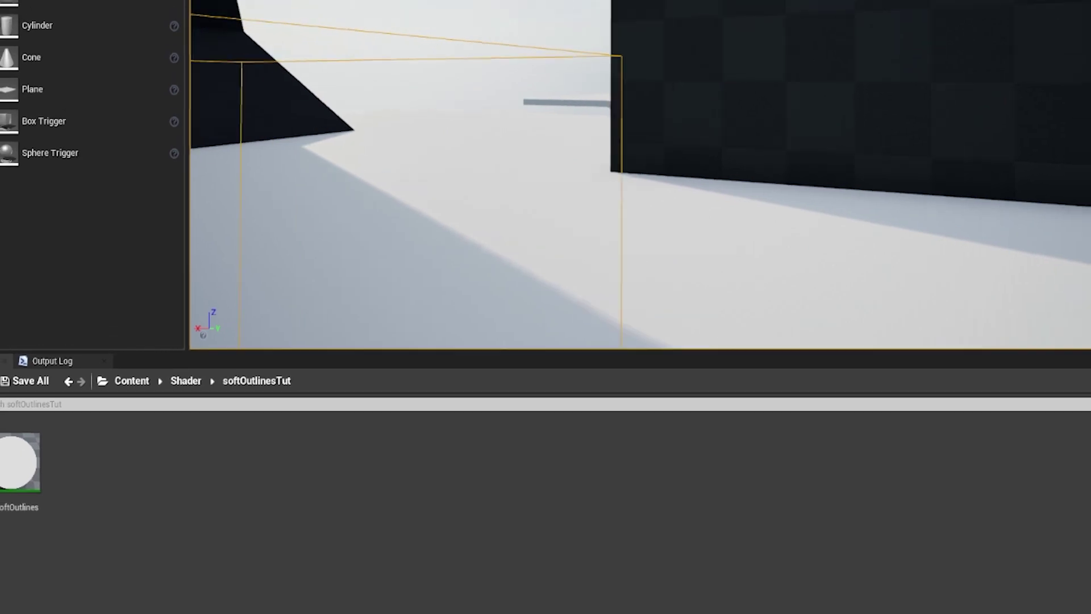
Step: Override the Distance parameter of MI_SoftOutlines with 2 and check the character's outline in the level
mouse_move(640, 174)
right_mouse_down()
mouse_move(682, 174)
mouse_move(597, 174)
mouse_move(671, 174)
mouse_move(642, 174)
right_mouse_up()
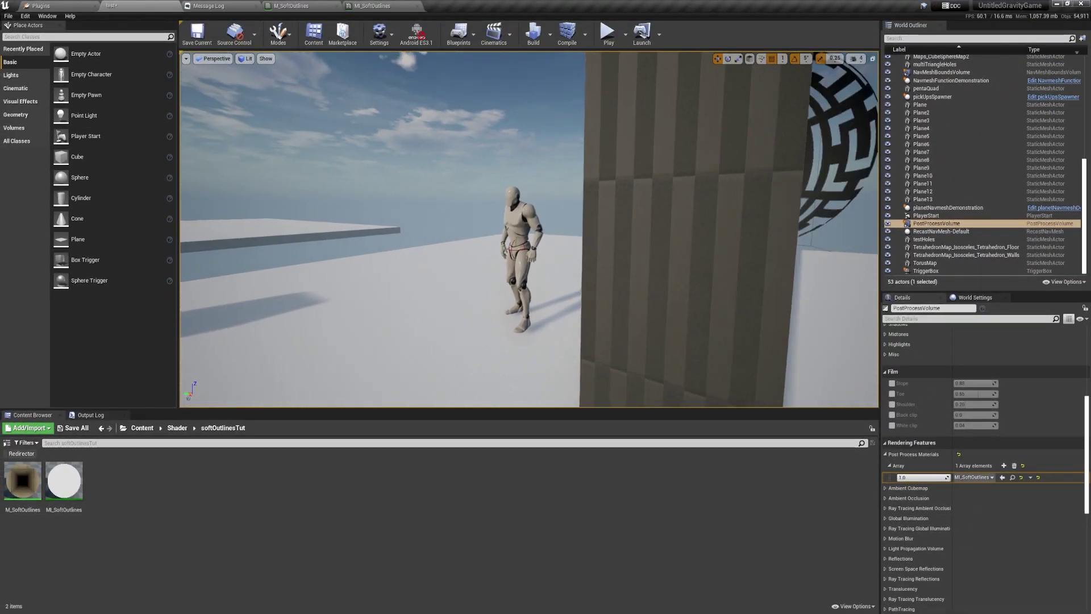
left_click(398, 7)
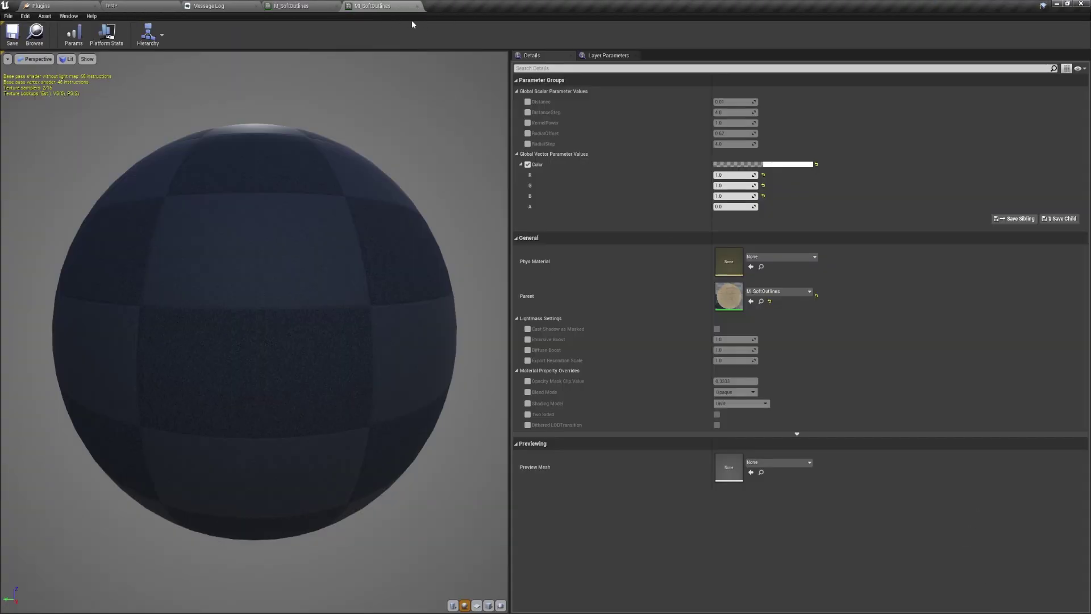
left_click(528, 102)
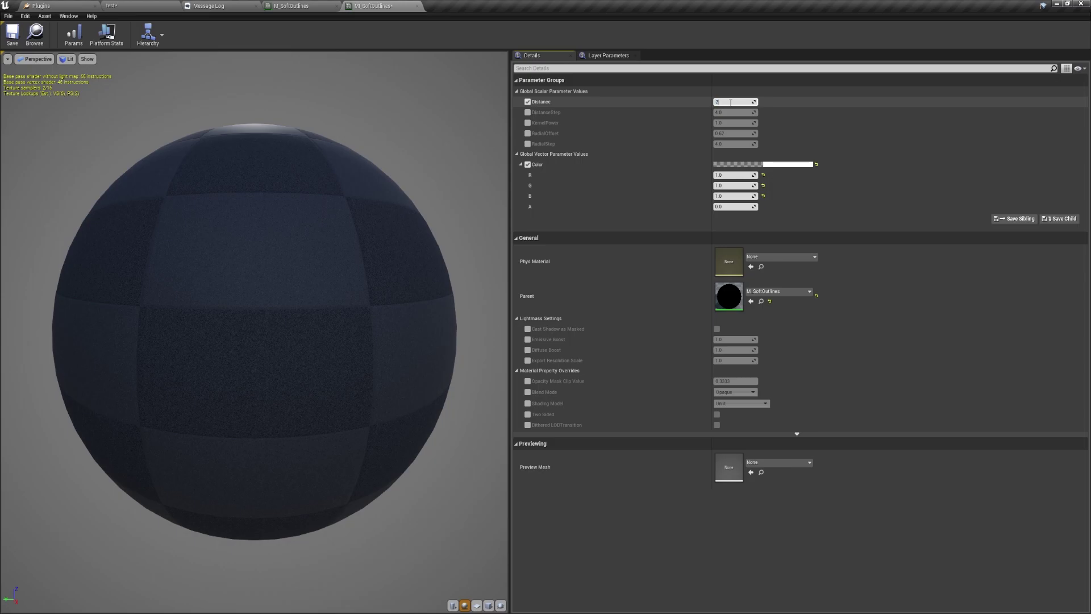
left_click(165, 7)
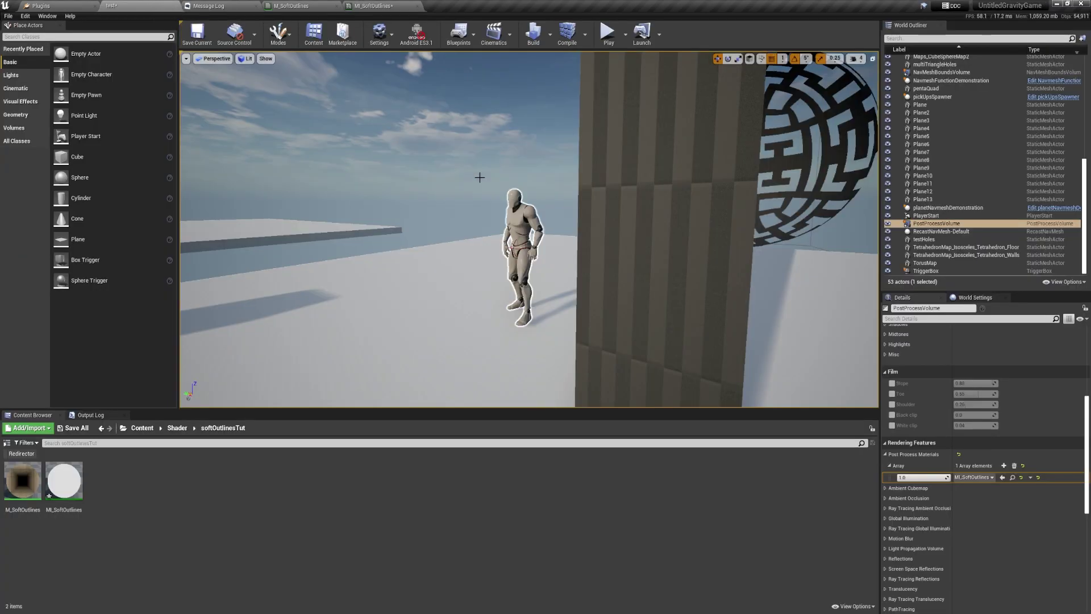
Step: Undock the MI_SoftOutlines editor into a floating window and enlarge it beside the level viewport
left_click_drag(375, 5, 653, 196)
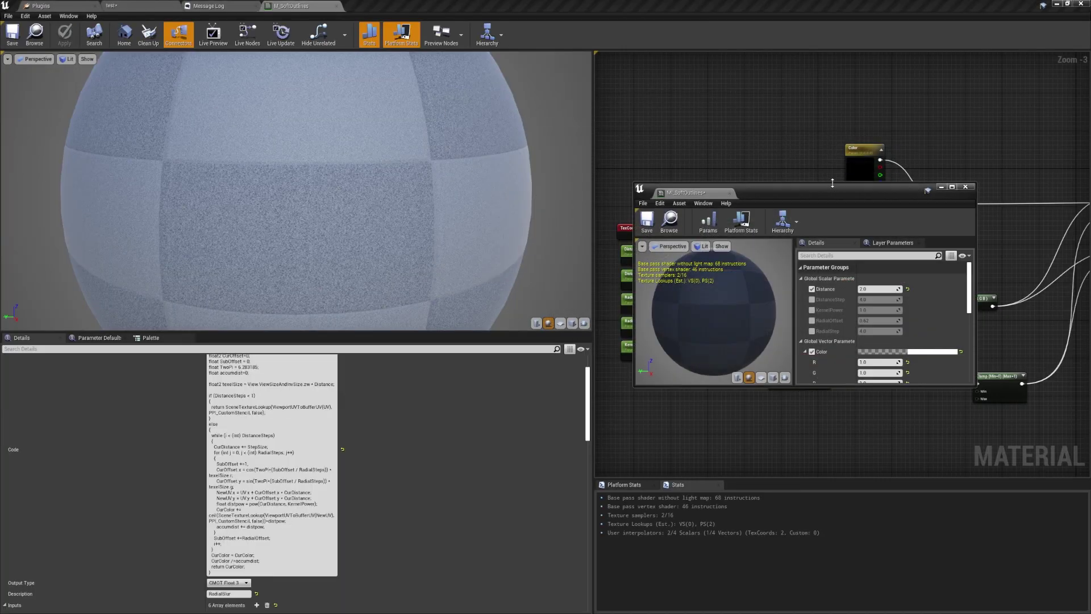
left_click_drag(831, 183, 853, 1)
left_click(145, 7)
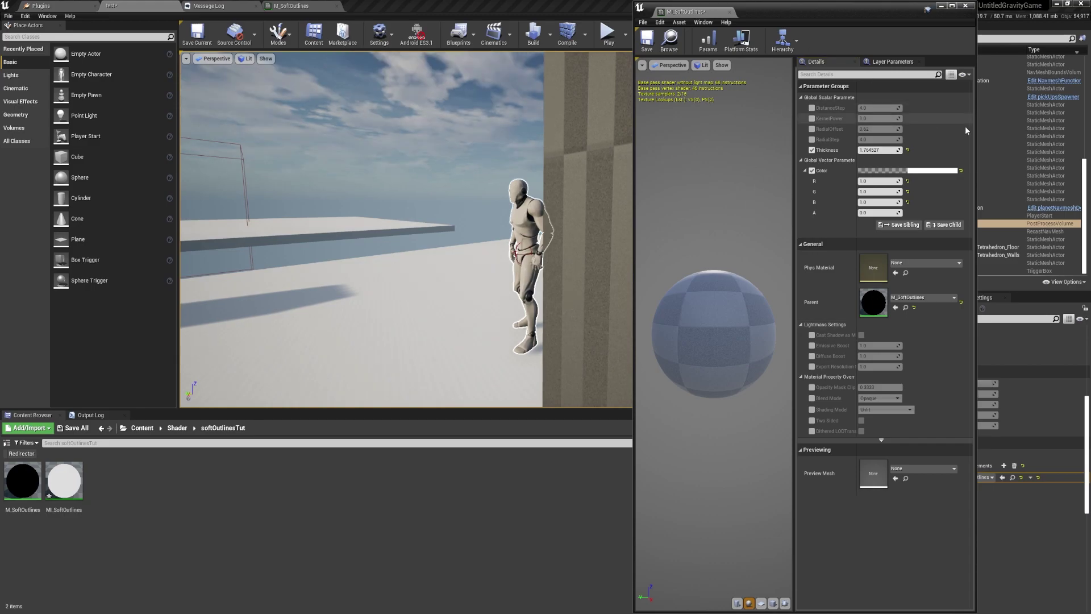
left_click_drag(975, 122, 1087, 139)
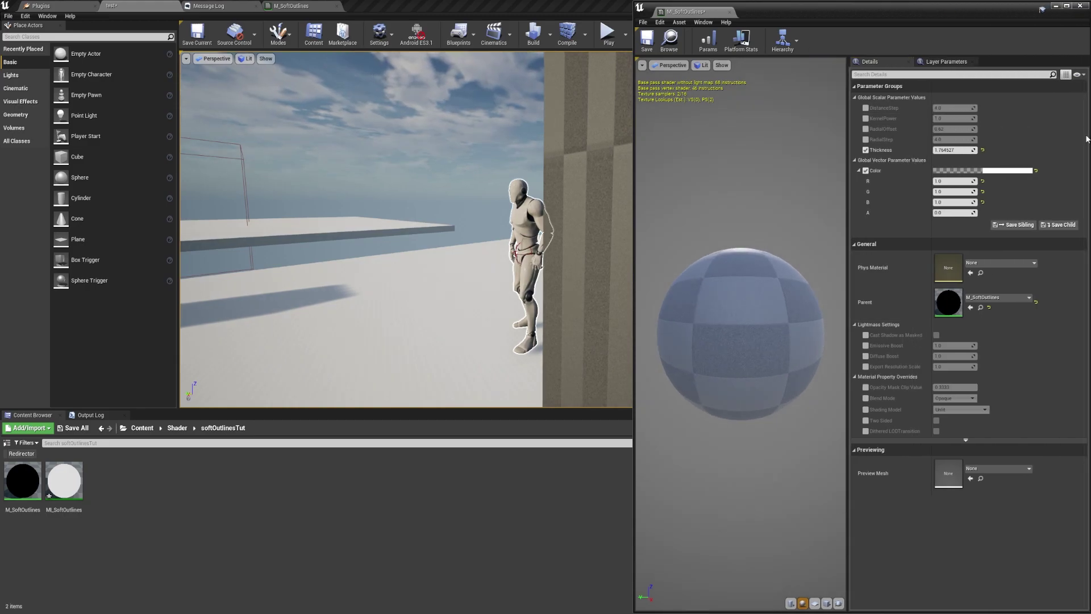
Step: Set Thickness of MI_SoftOutlines to 4 and check the outlines of the character and the box from another side
right_click_drag(496, 255, 558, 254)
left_click(959, 150)
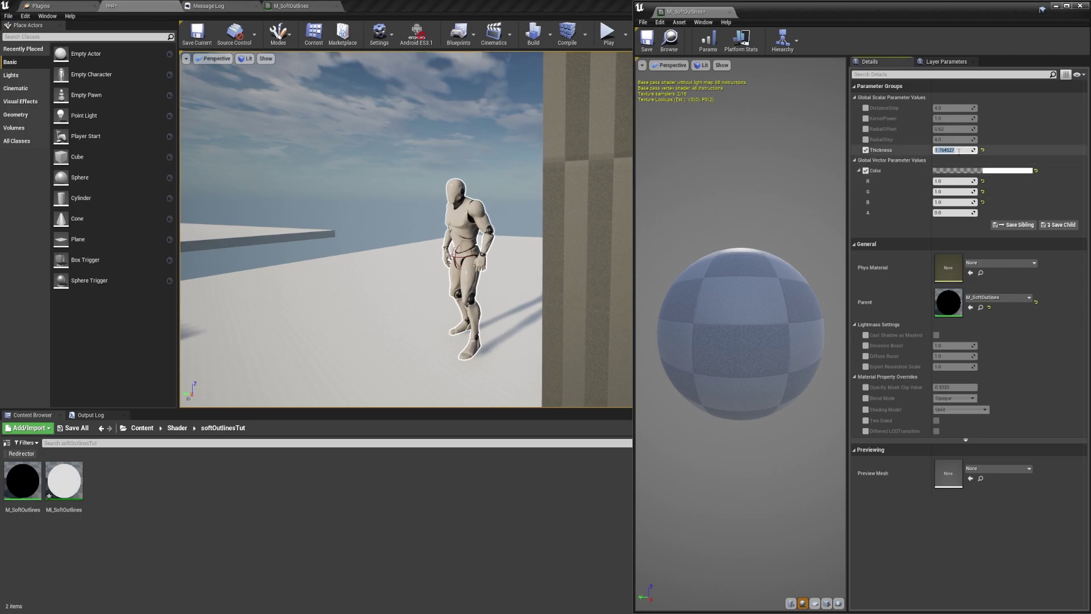
type("4")
key("Return")
right_click_drag(597, 204, 643, 208)
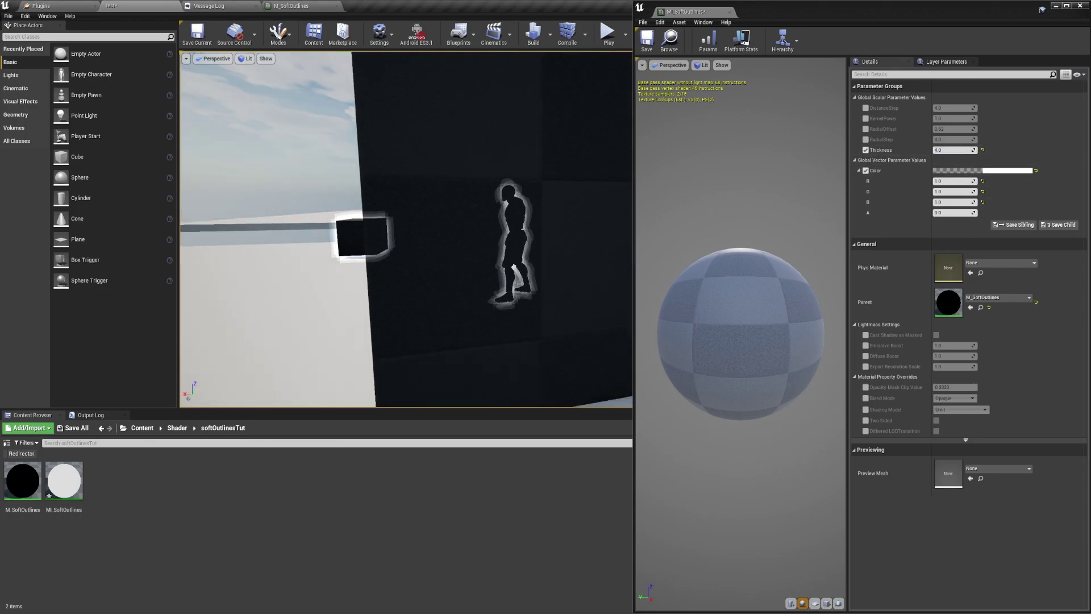
right_click_drag(406, 229, 387, 218)
key("s")
key("w")
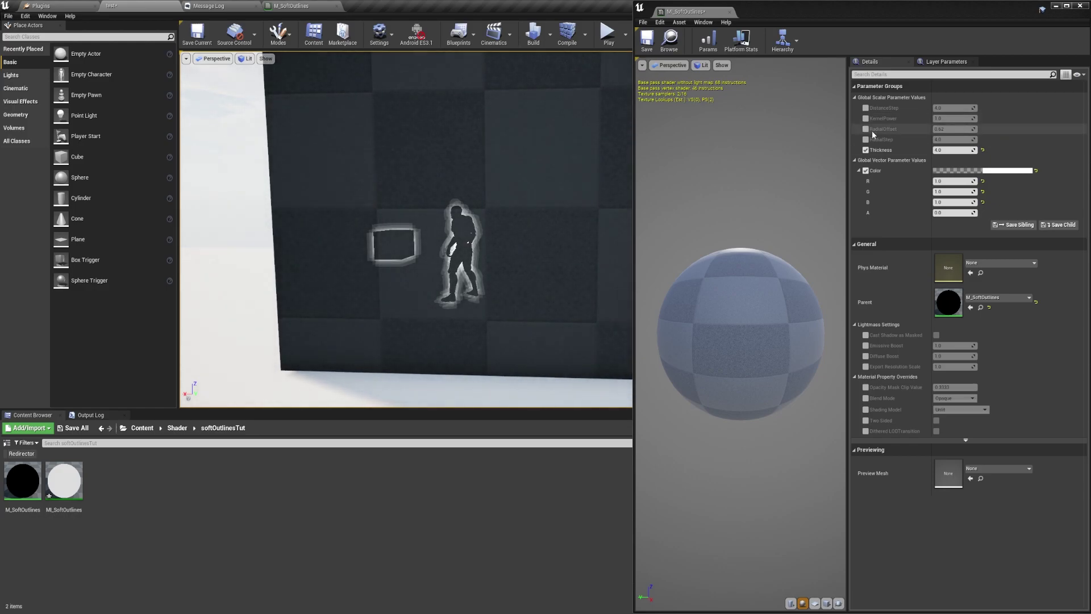
Step: Override RadialStep with about 13.59, DistanceStep with about 7.57 and RadialOffset with 0 in MI_SoftOutlines, and check the outlines in the level
left_click(865, 140)
left_click(866, 118)
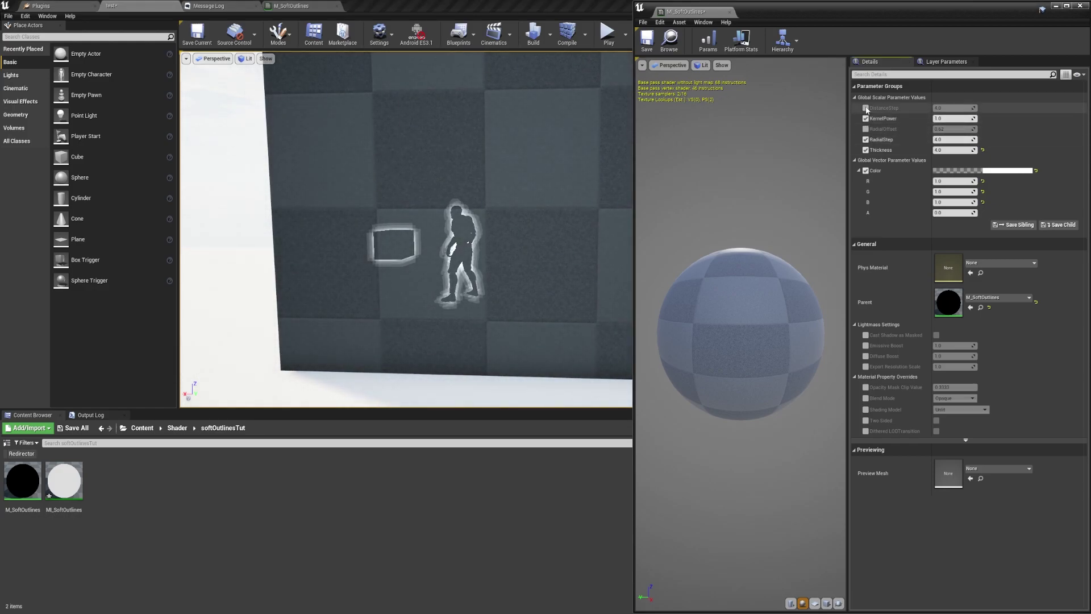
left_click(866, 118)
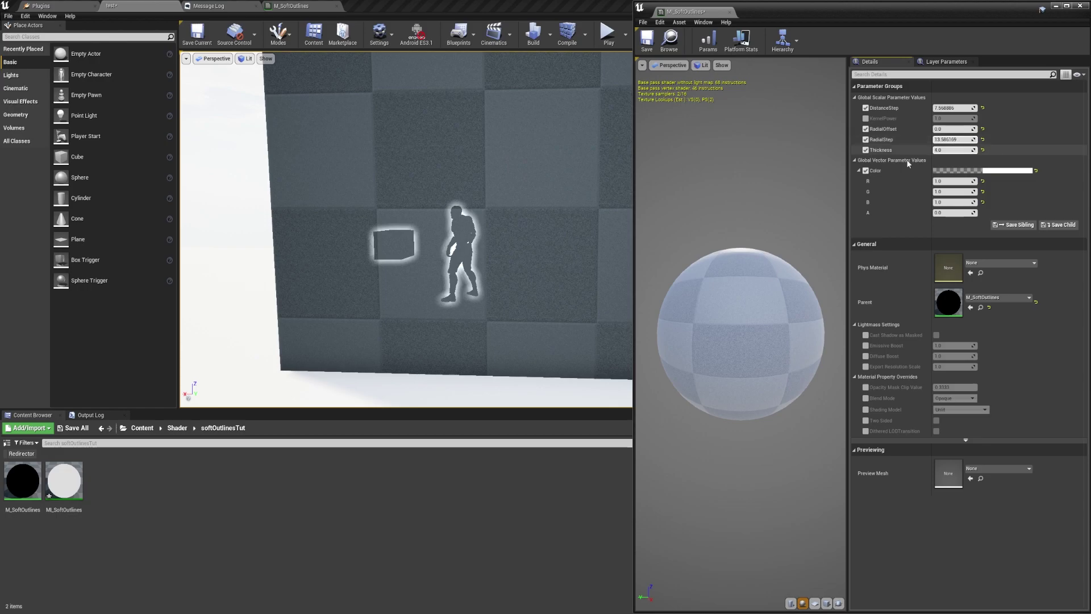
right_click_drag(511, 227, 483, 226)
key("s")
key("s")
key("w")
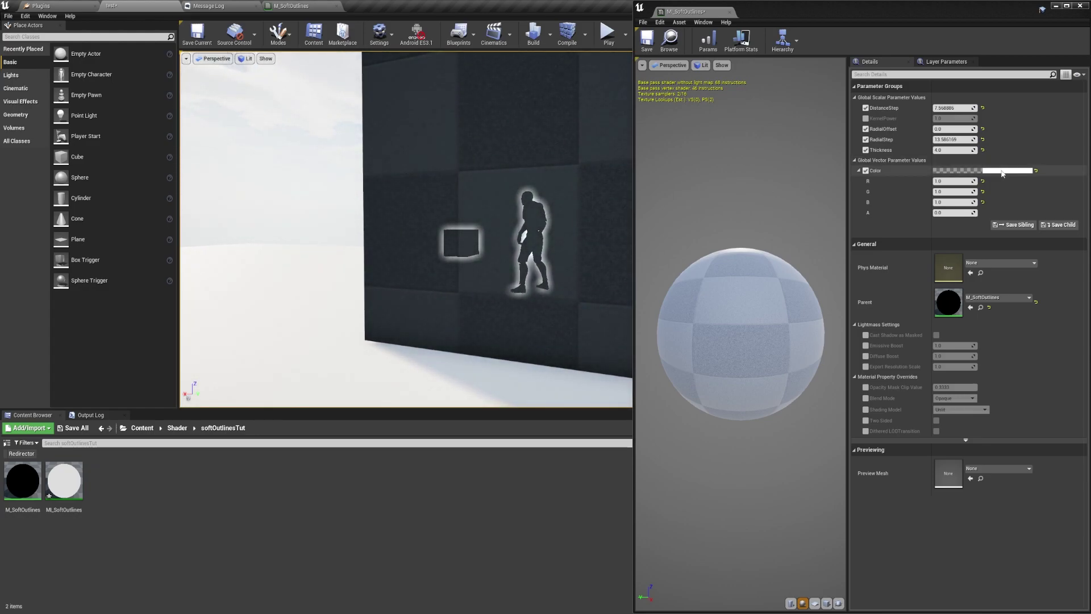
Step: Raise DistanceStep to just over 10, make the outline Color red by resetting G and B to 0, and check it from farther away
left_click_drag(961, 108, 973, 108)
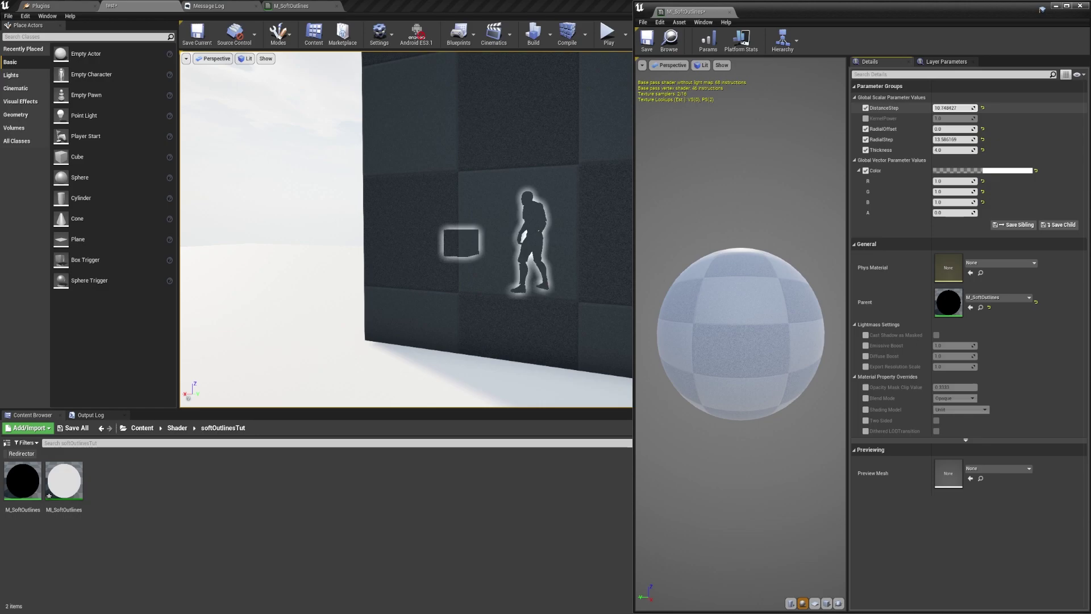
left_click(983, 191)
left_click(983, 201)
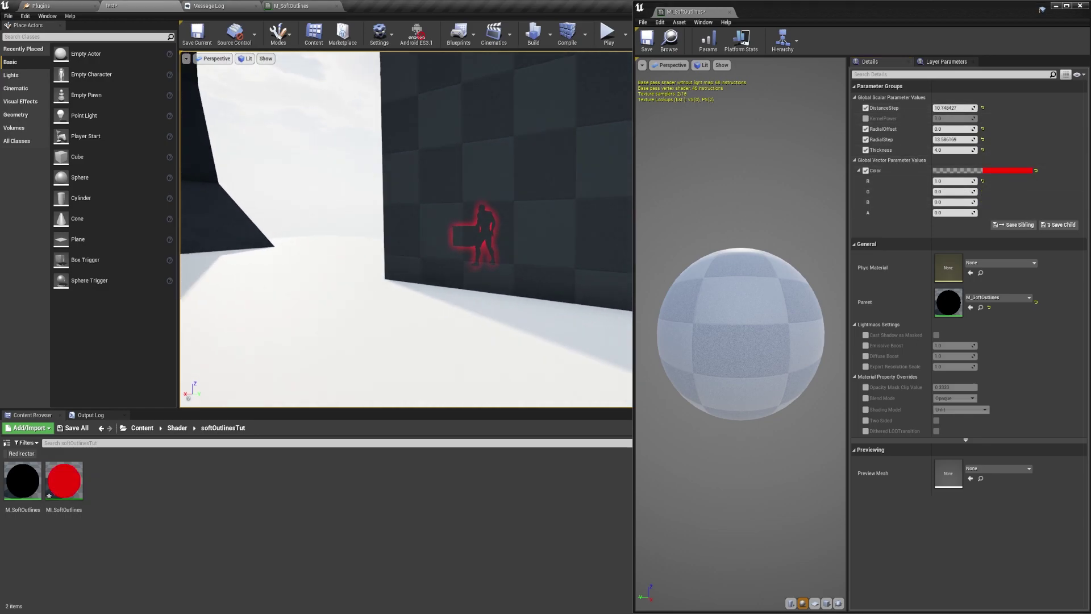
key("s")
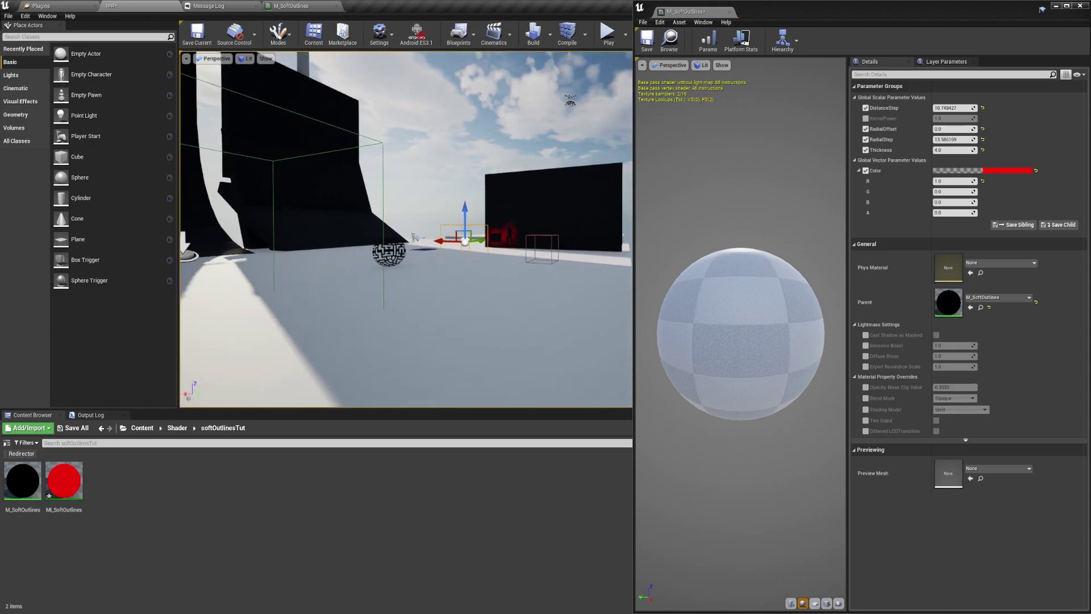
right_click_drag(406, 227, 407, 228)
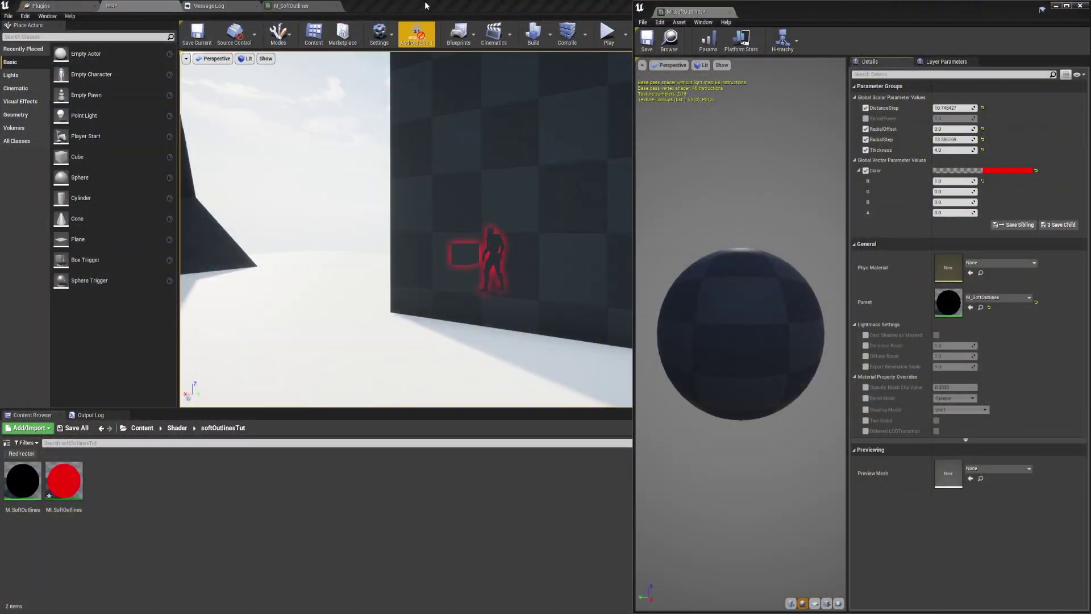
Step: Switch the level preview to the Android ES3.1 feature level and visualize the Custom Depth buffer
left_click(425, 9)
left_click(417, 41)
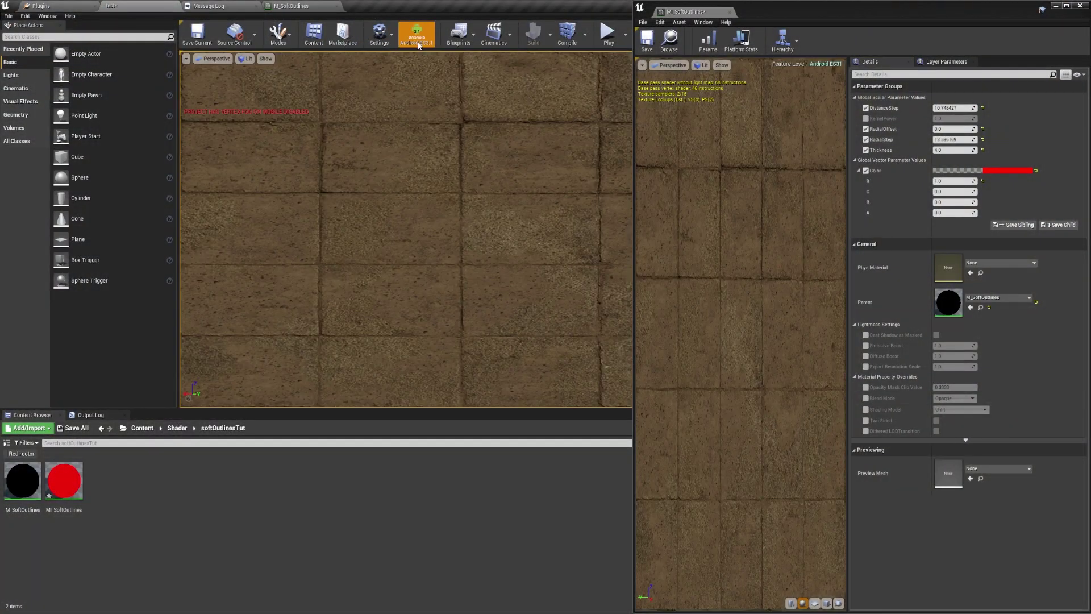
left_click(248, 58)
mouse_move(275, 174)
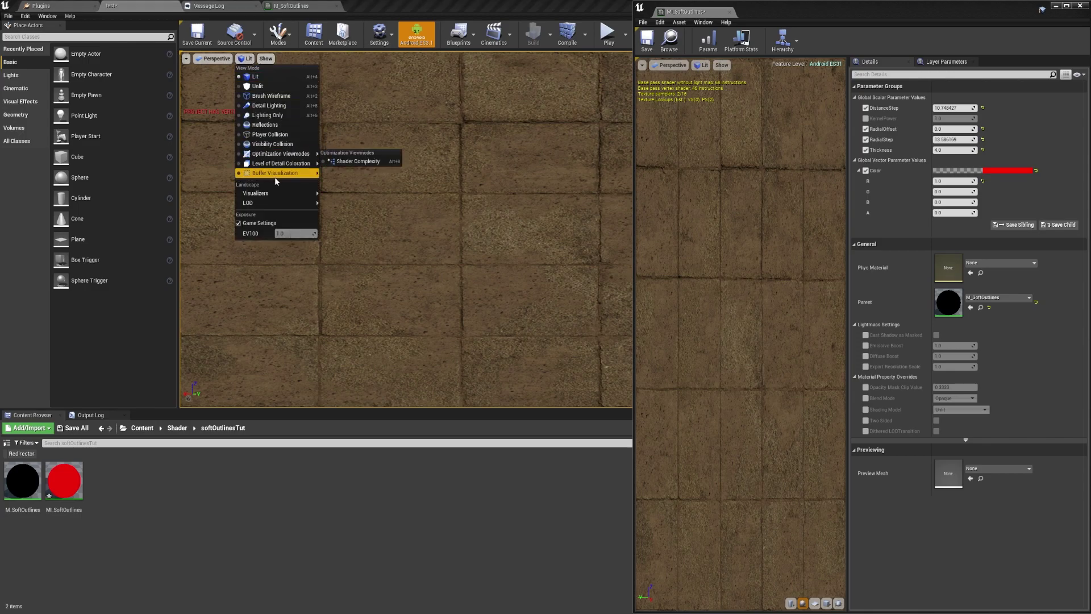
left_click(362, 202)
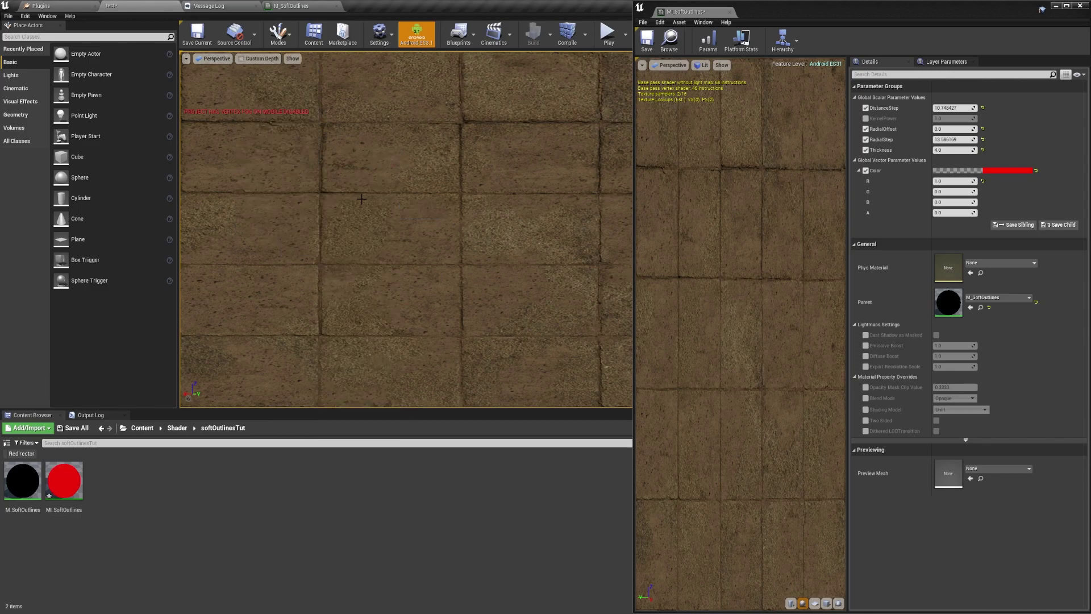
Step: Visualize the Custom Stencil buffer in the level viewport
left_click(261, 59)
mouse_move(287, 173)
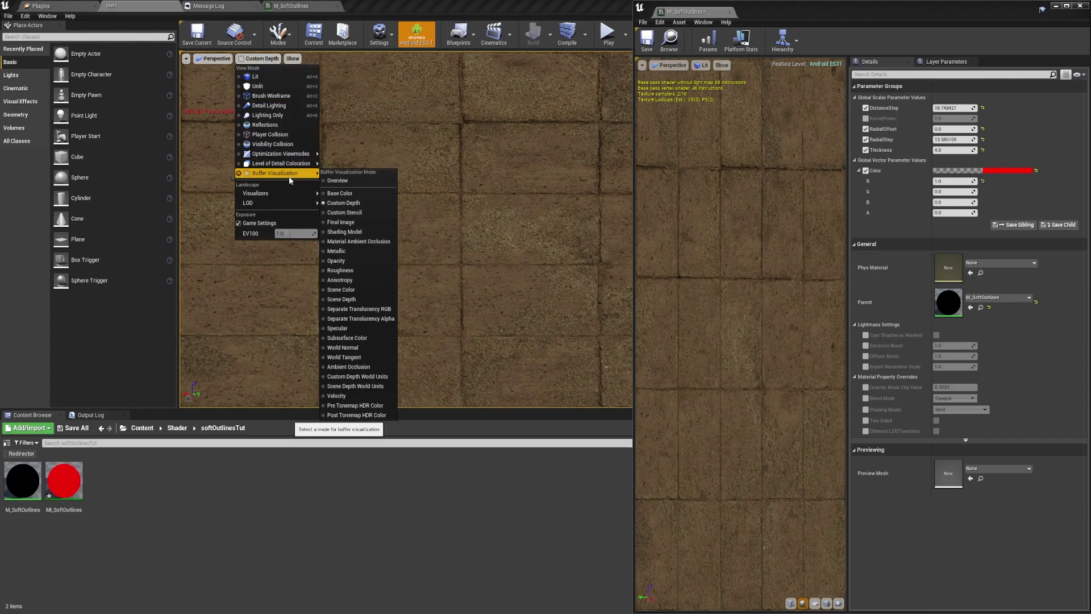
left_click(357, 213)
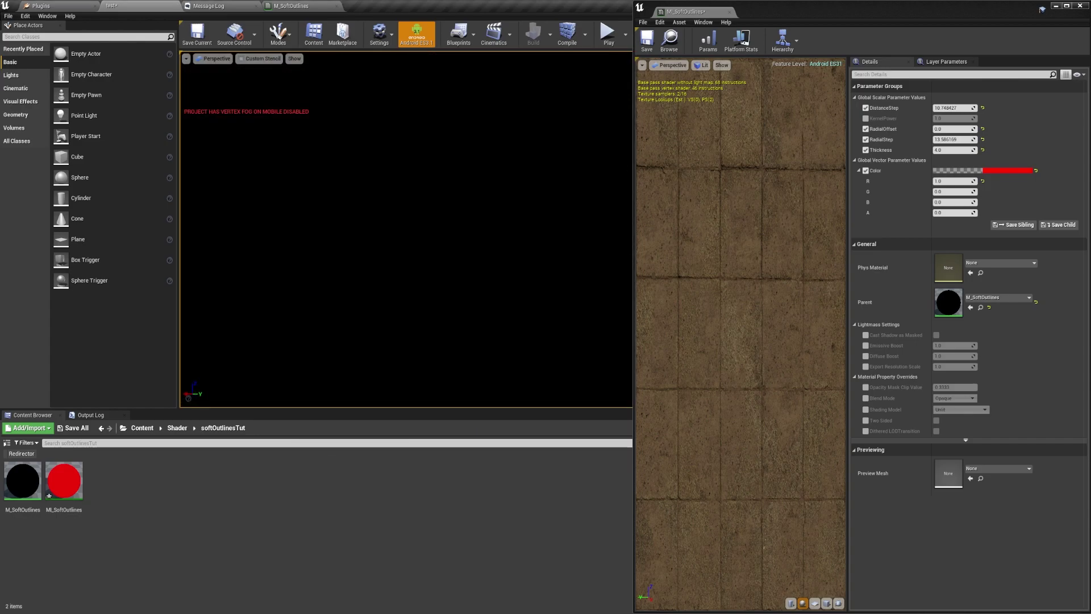
Step: Examine the character's PPI_MobileOutline outline in the Android ES3.1 preview, both up close and from farther back
left_click(924, 217)
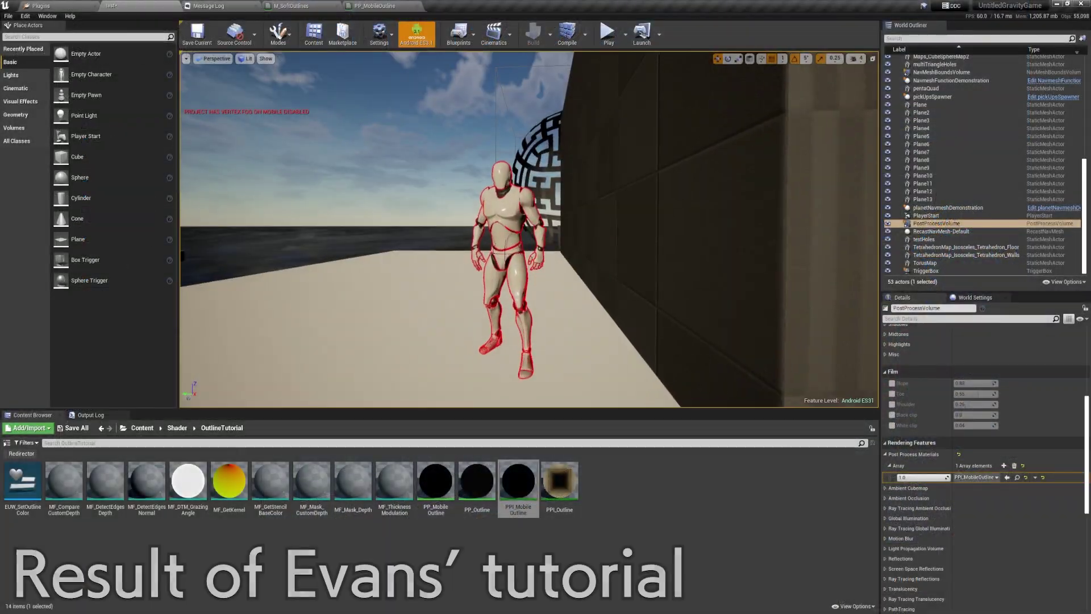
right_click_drag(436, 248, 436, 248)
key("s")
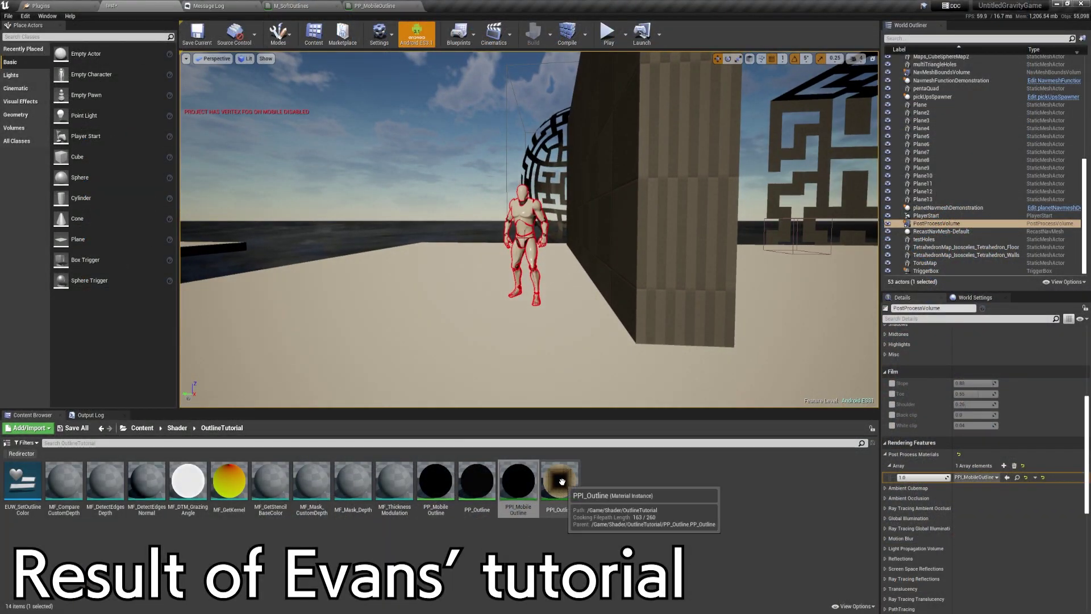
Step: Open the PP_Outline material and examine its edge detection and depth masking nodes
double_click(477, 483)
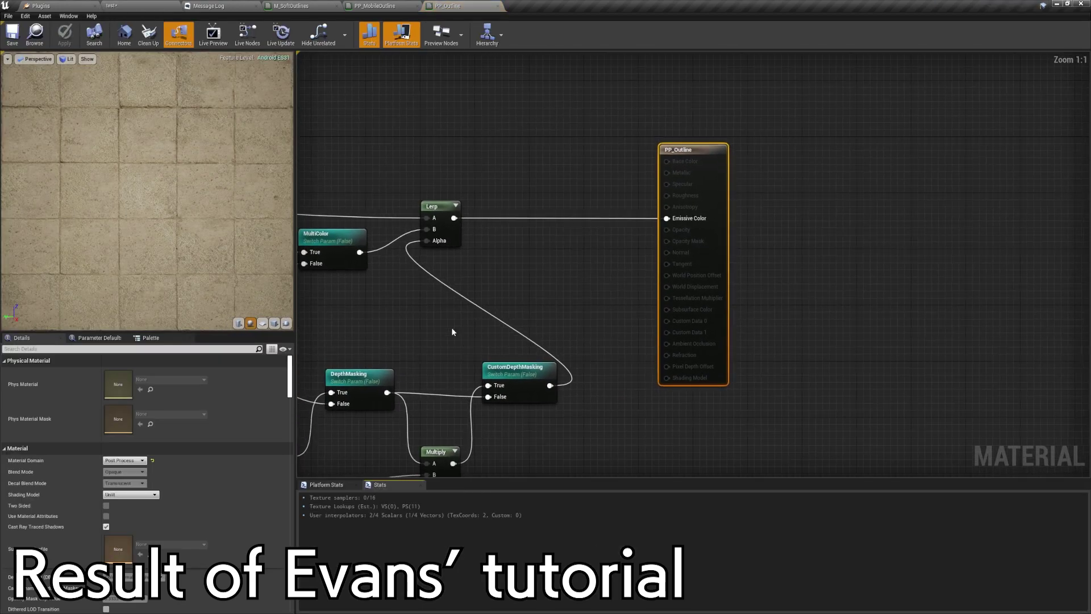
right_click_drag(415, 308, 925, 226)
scroll(925, 227, "down", 2)
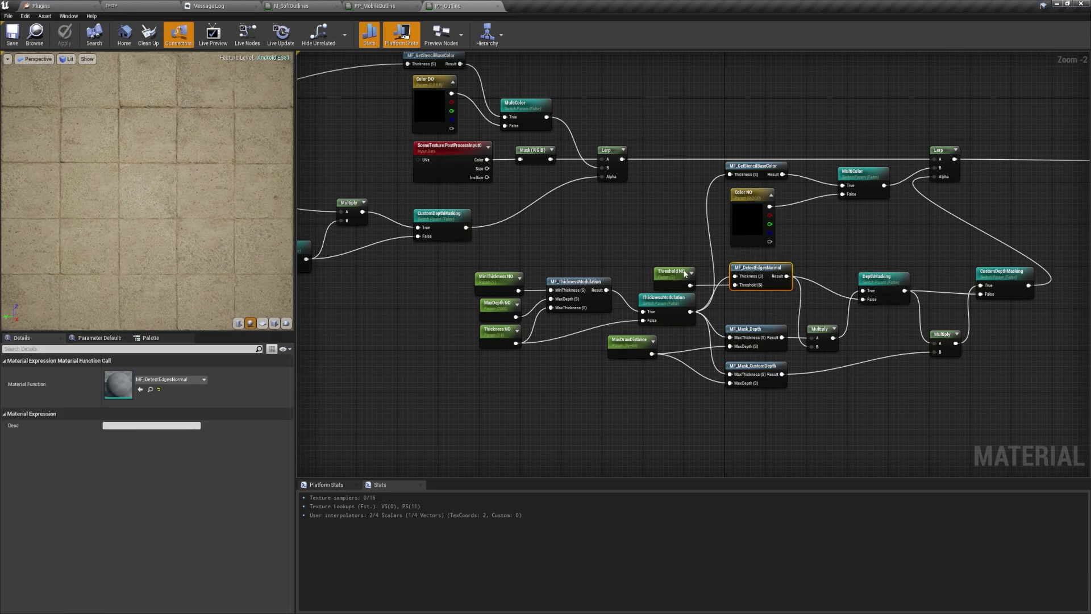
Step: Try PPI_Outline as the PostProcessVolume's post process material in the level and put PPI_MobileOutline back in its place
left_click(126, 6)
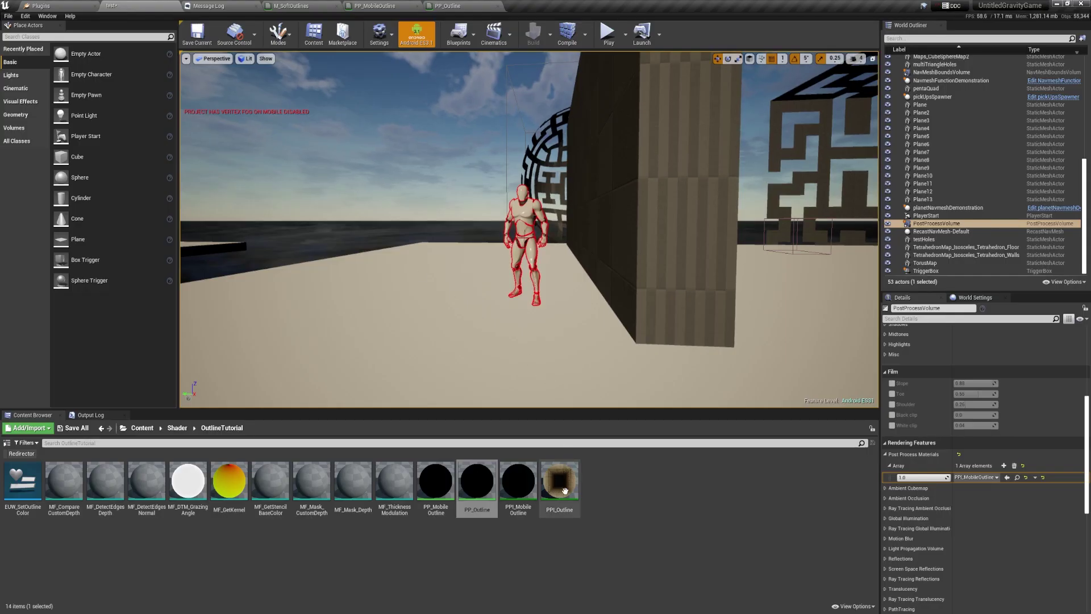
left_click_drag(564, 490, 988, 482)
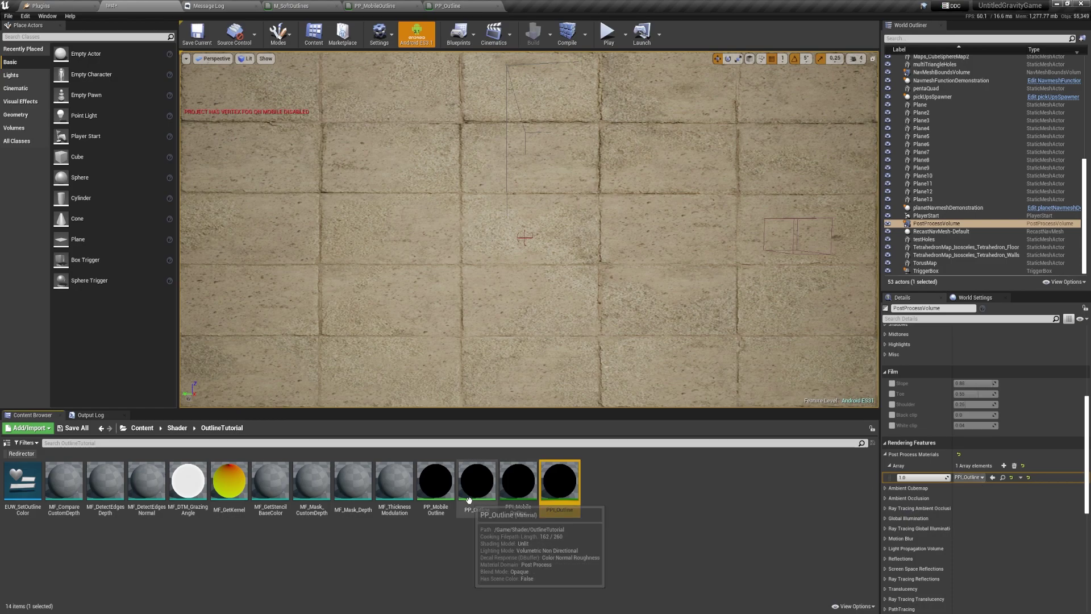
left_click_drag(518, 486, 988, 482)
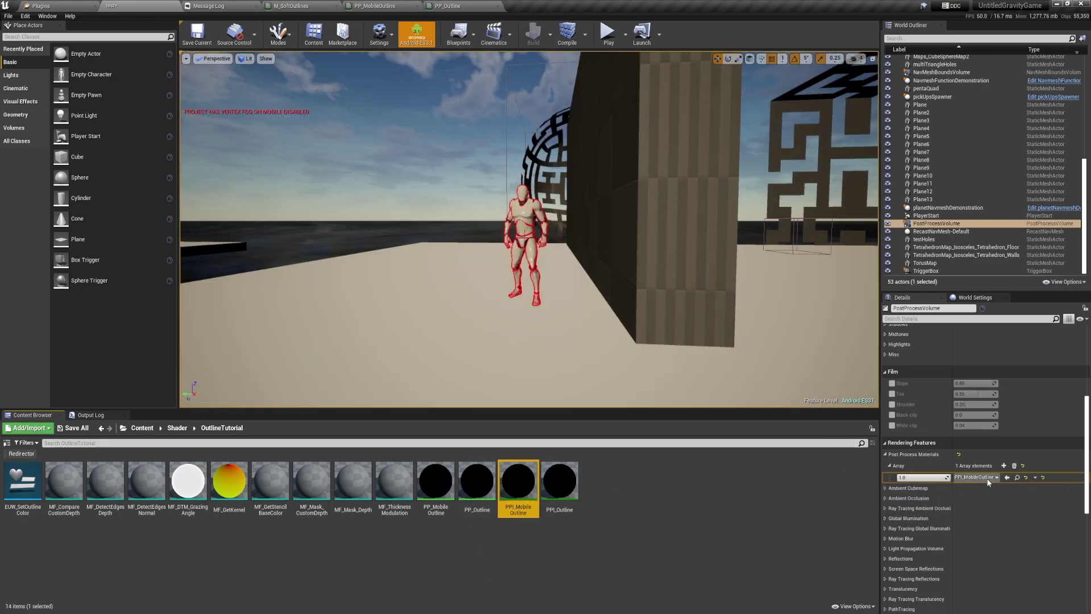